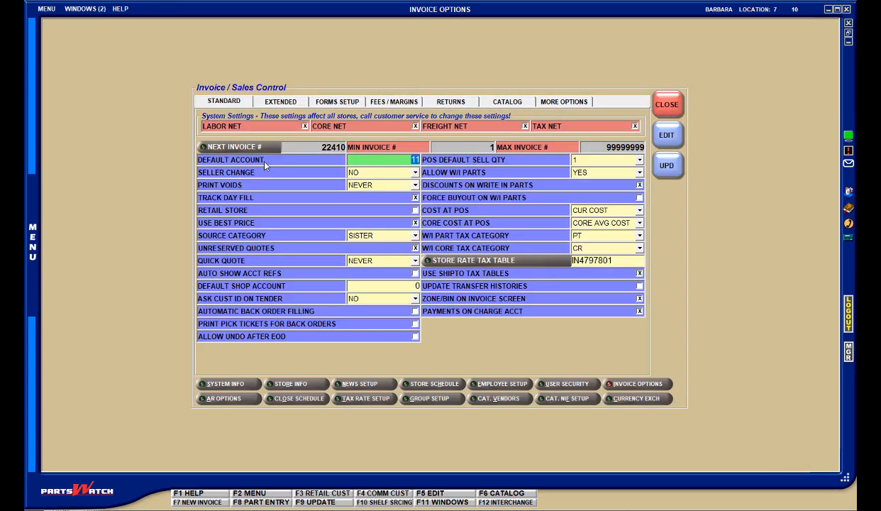
- Enable the alert for a part on an existing open ref in the extended invoice options
{"action": "left_click", "coordinate": [282, 102]}
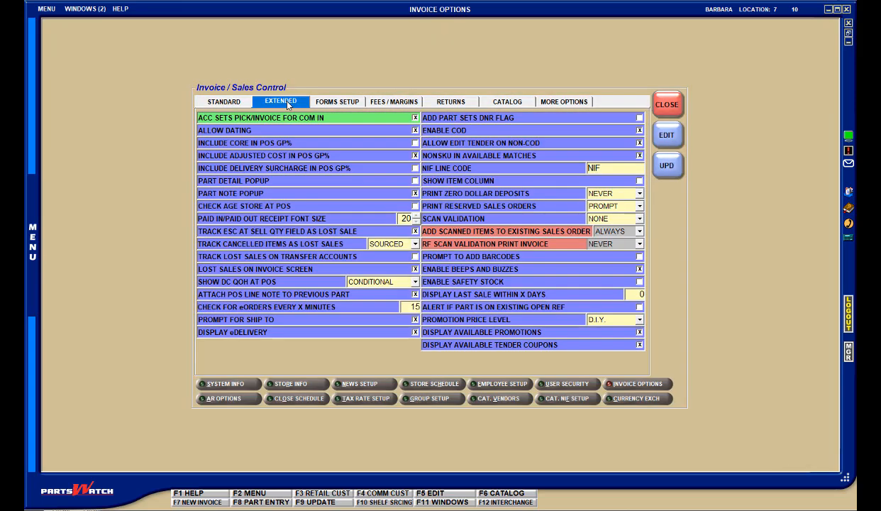
{"action": "key", "text": "F5"}
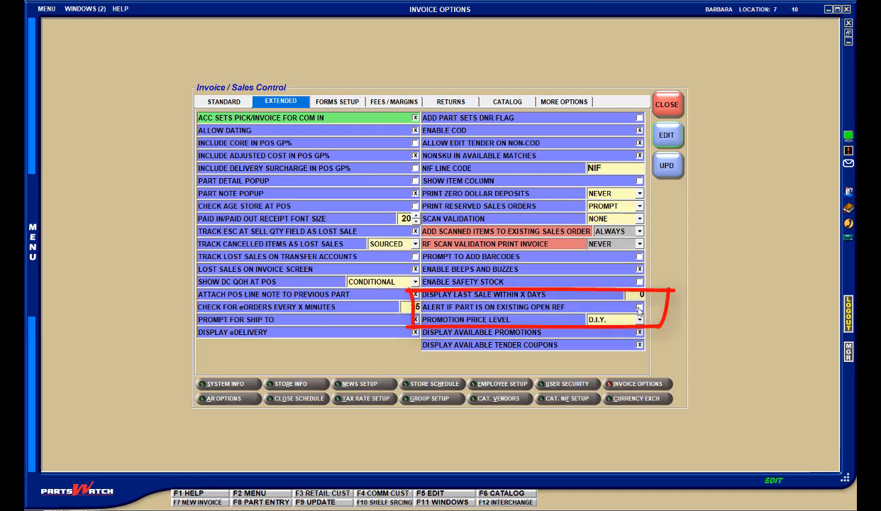
{"action": "left_click", "coordinate": [640, 307]}
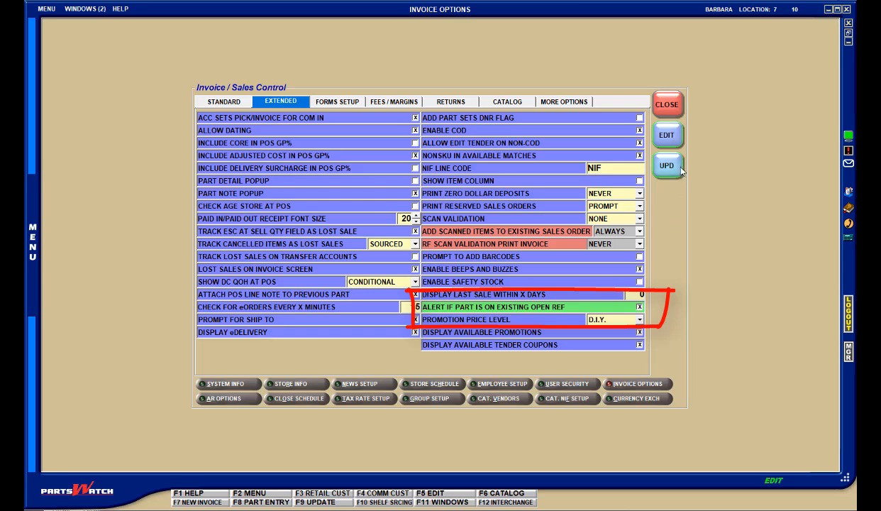
- Save the invoice options, enter WIX part 51515 on the open invoice and open the held sales order that already contains it
{"action": "left_click", "coordinate": [85, 10]}
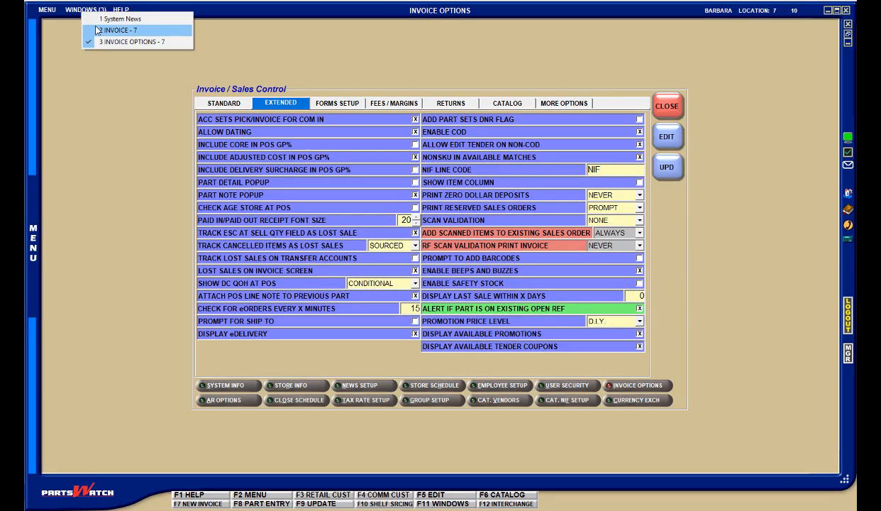
{"action": "left_click", "coordinate": [96, 29]}
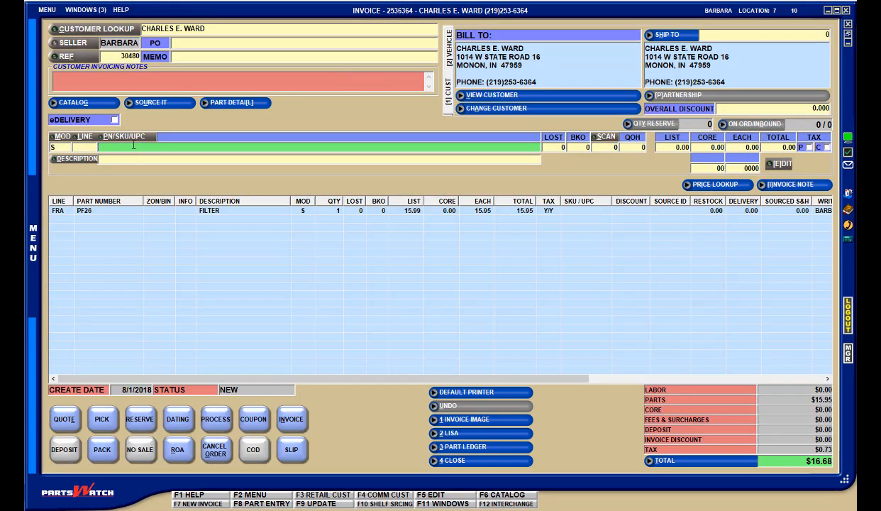
{"action": "type", "text": "515"}
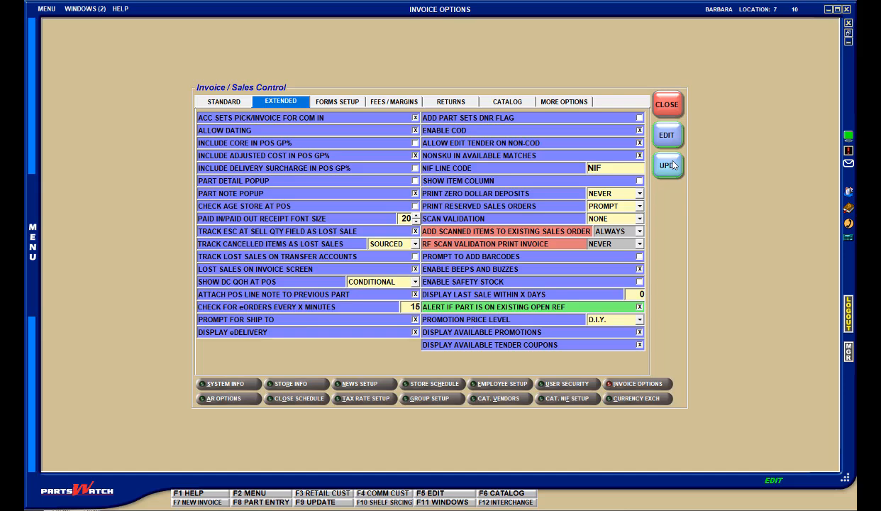
{"action": "left_click", "coordinate": [668, 165]}
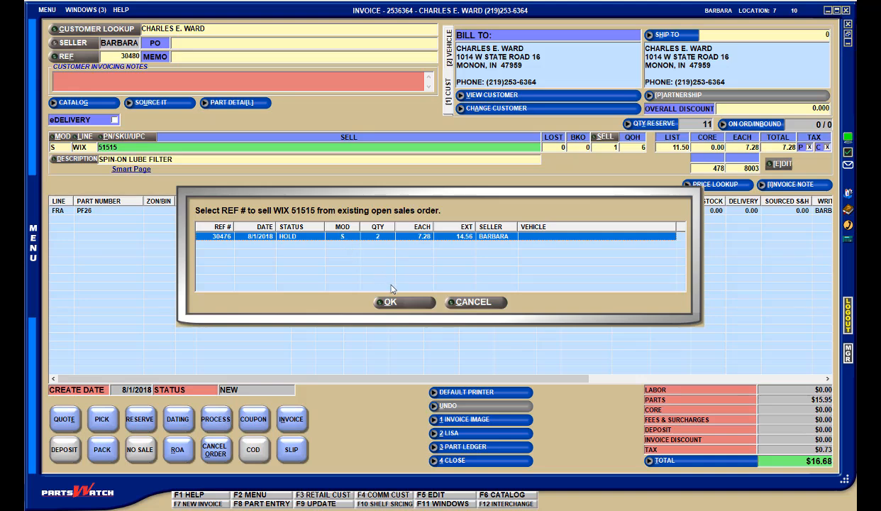
{"action": "left_click", "coordinate": [413, 303]}
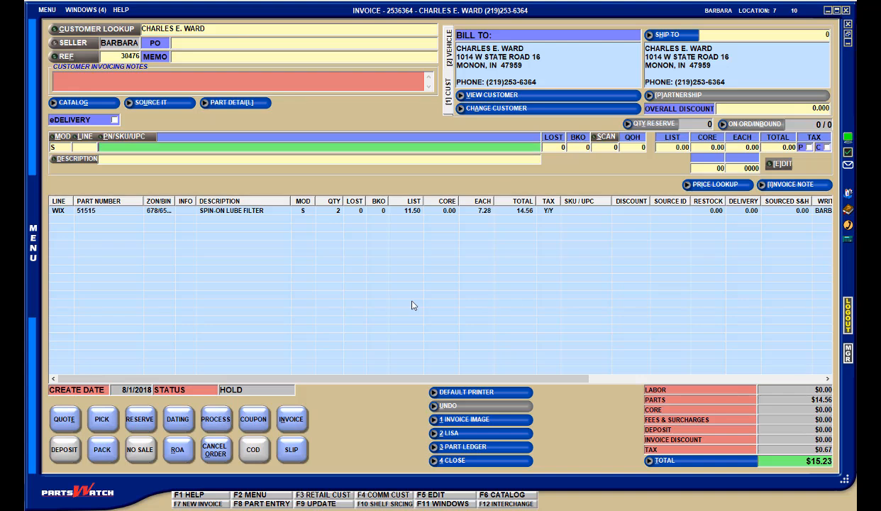
- Return to the original customer invoice and start a new invoice for the Saia Trucking account
{"action": "left_click", "coordinate": [90, 10]}
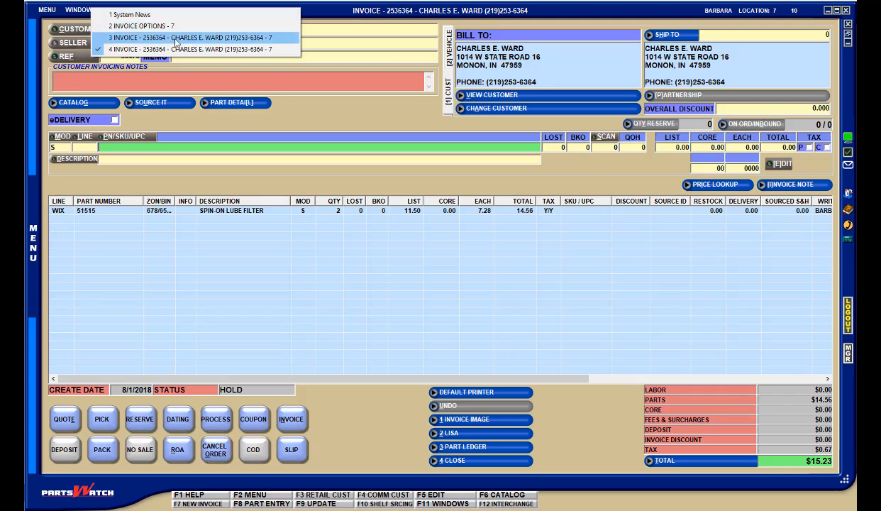
{"action": "left_click", "coordinate": [175, 39]}
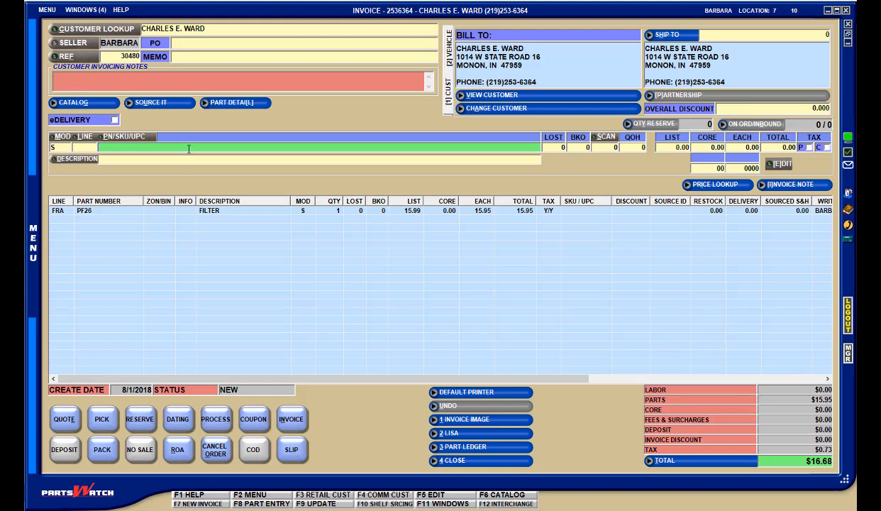
{"action": "key", "text": "F7"}
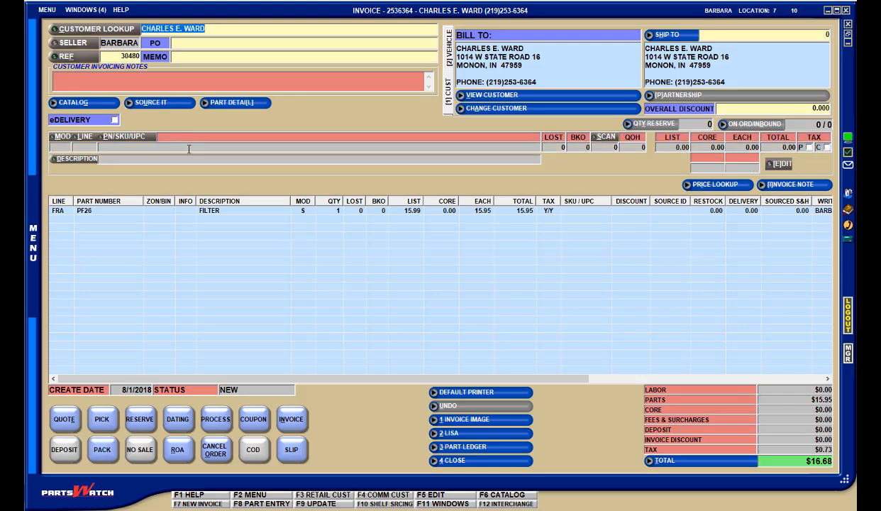
{"action": "type", "text": "12"}
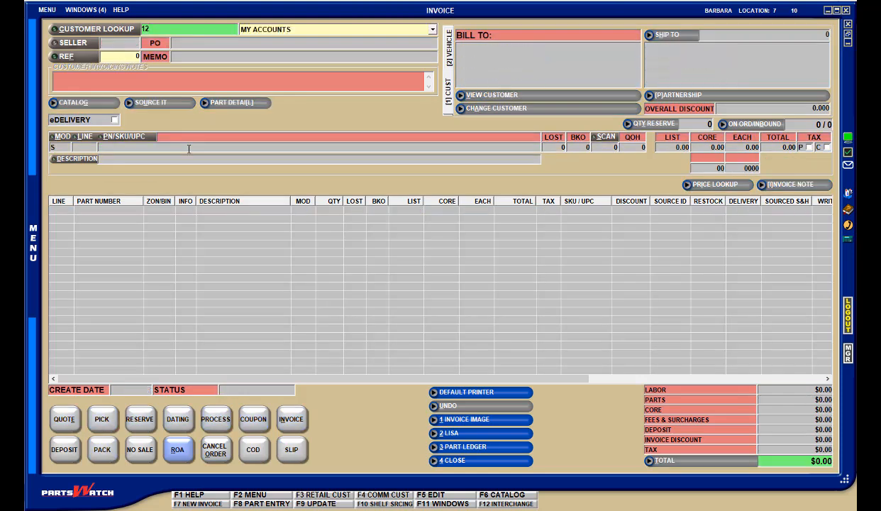
{"action": "key", "text": "Return"}
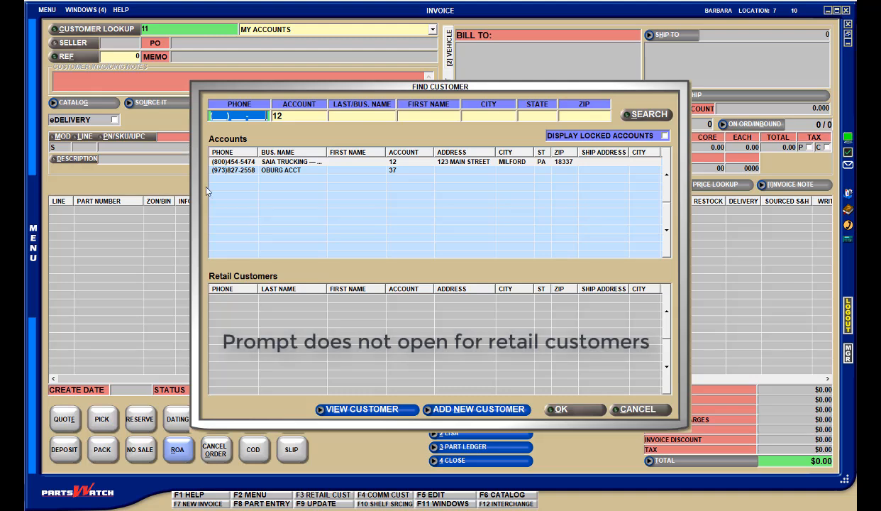
{"action": "key", "text": "Escape"}
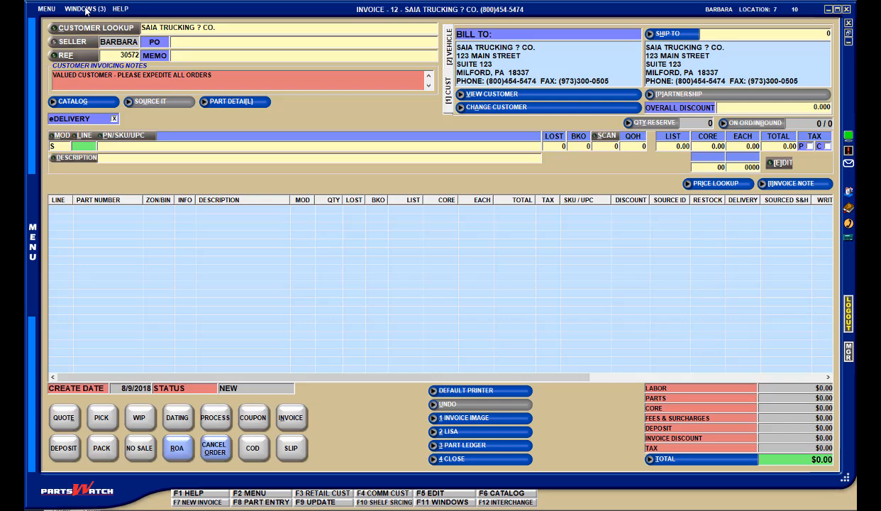
- Examine the Prompt for Ship To setting in the extended invoice options and Saia Trucking's ship-to address entry
{"action": "left_click", "coordinate": [86, 9]}
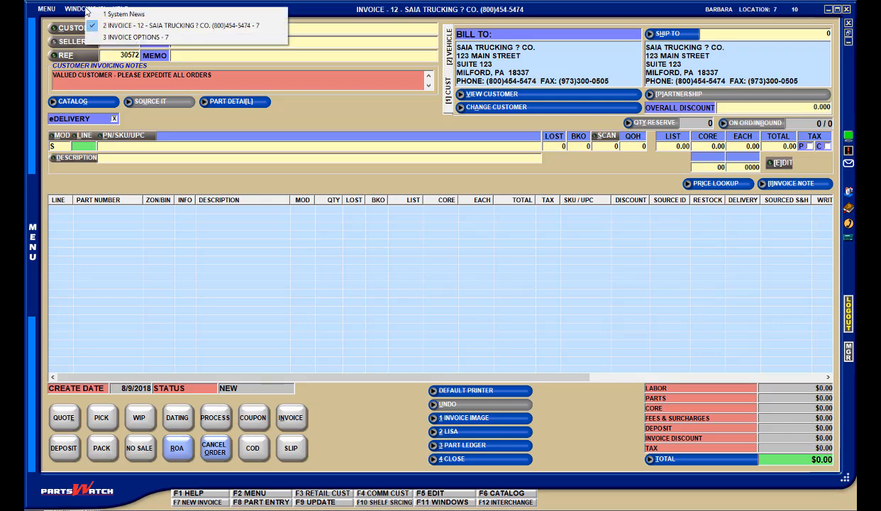
{"action": "left_click", "coordinate": [117, 36]}
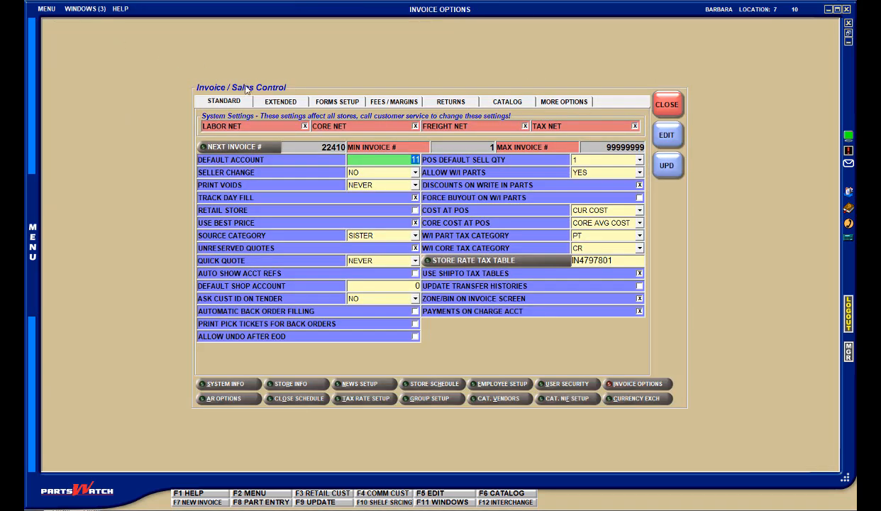
{"action": "left_click", "coordinate": [280, 104]}
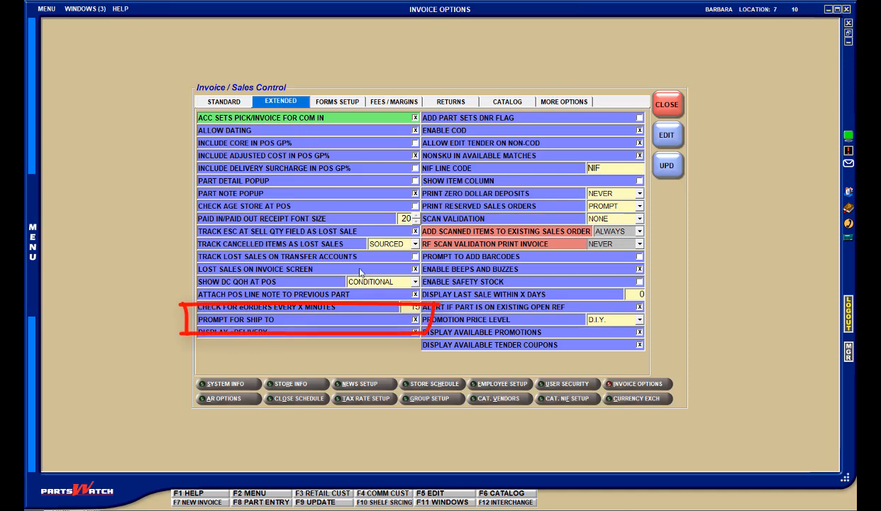
{"action": "left_click", "coordinate": [376, 321]}
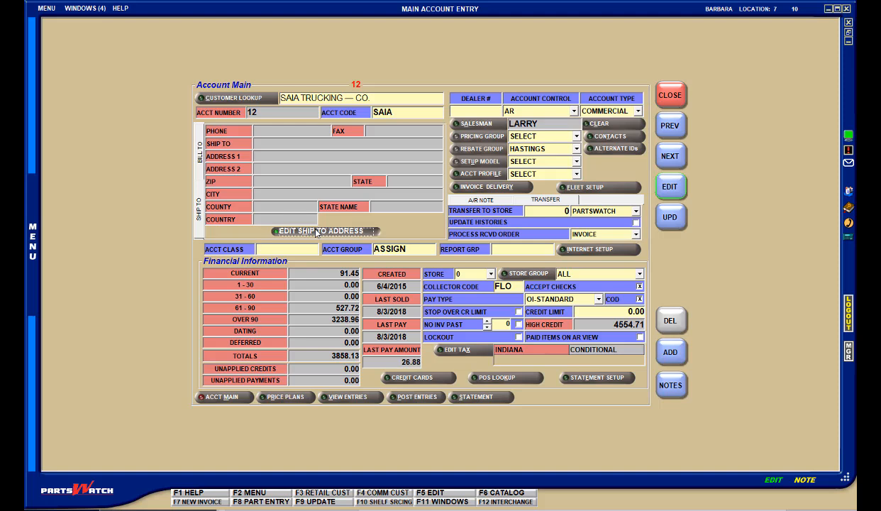
{"action": "left_click", "coordinate": [317, 231]}
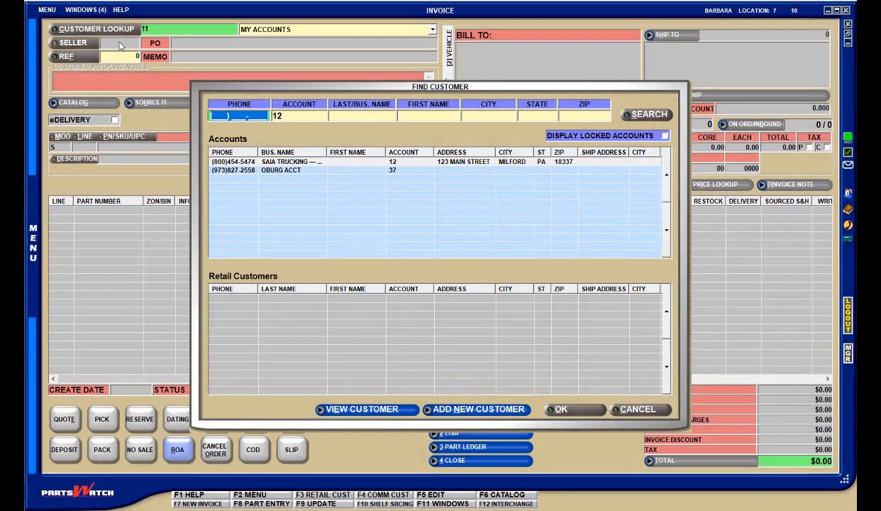
- Start an invoice for Saia Trucking and choose the ship-to address with branch ID S3
{"action": "left_click", "coordinate": [292, 162]}
{"action": "double_click", "coordinate": [292, 162]}
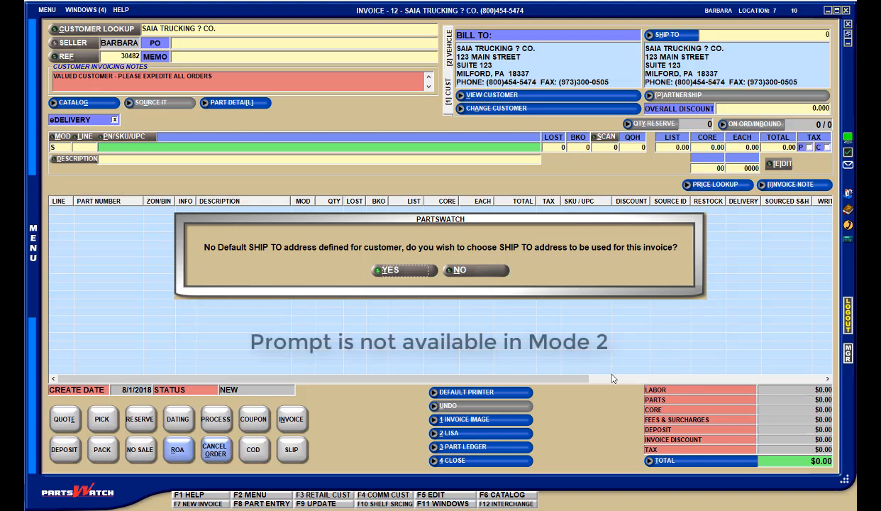
{"action": "left_click", "coordinate": [408, 274]}
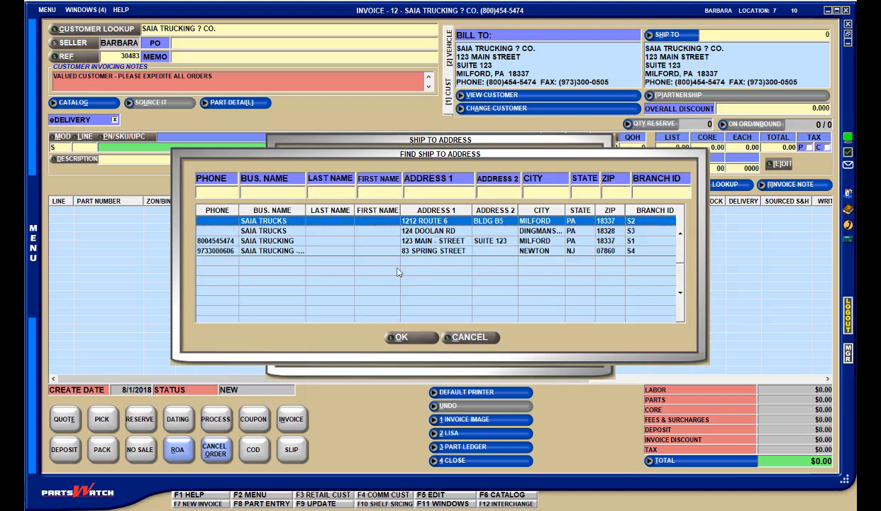
{"action": "double_click", "coordinate": [413, 230]}
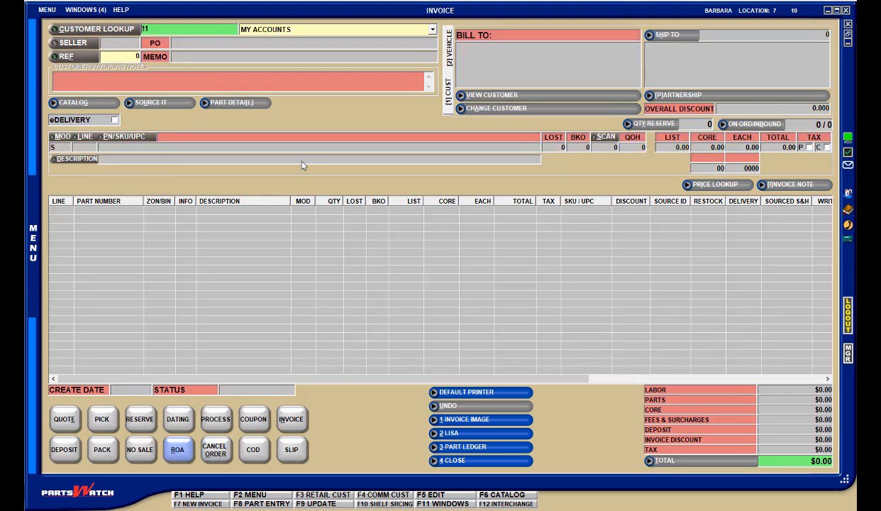
- Start another invoice for the Saia Trucking account and decline choosing a separate ship-to address
{"action": "type", "text": "12"}
{"action": "key", "text": "Return"}
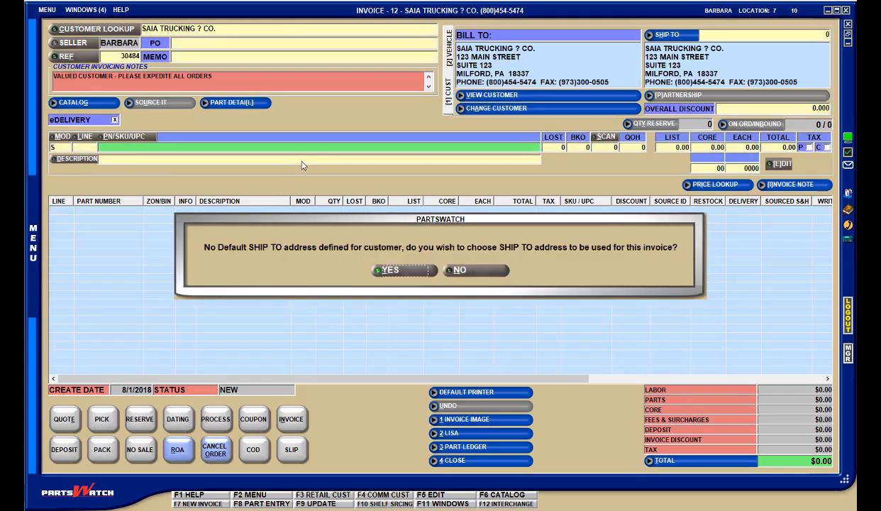
{"action": "left_click", "coordinate": [464, 272]}
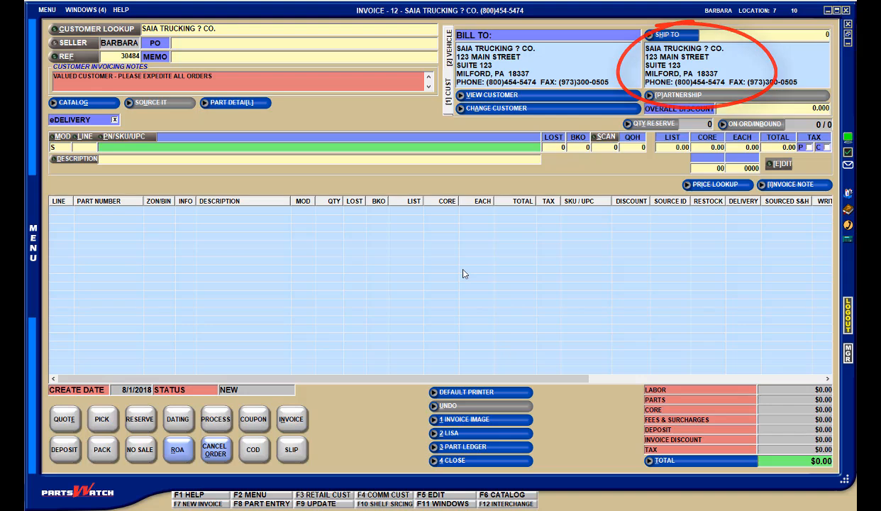
- Open the main customer account record of Saia Trucking
{"action": "left_click", "coordinate": [47, 10]}
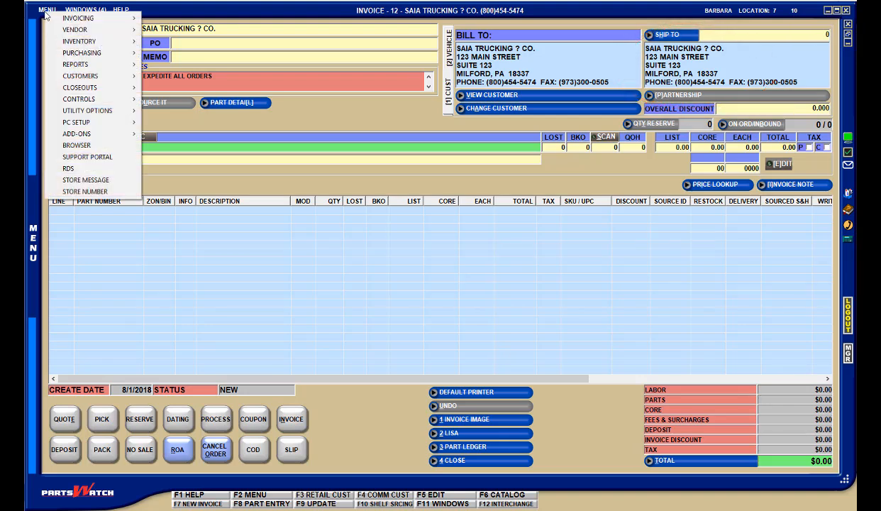
{"action": "mouse_move", "coordinate": [79, 78]}
{"action": "left_click", "coordinate": [174, 76]}
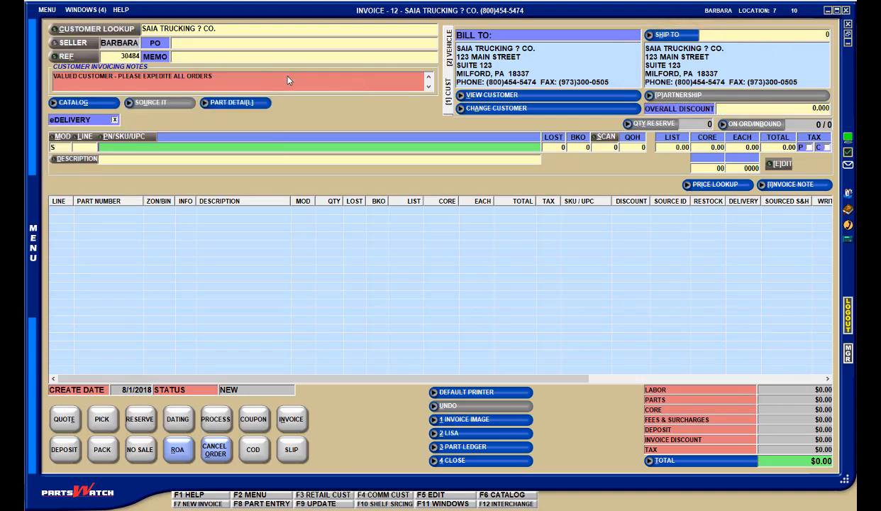
{"action": "double_click", "coordinate": [301, 180]}
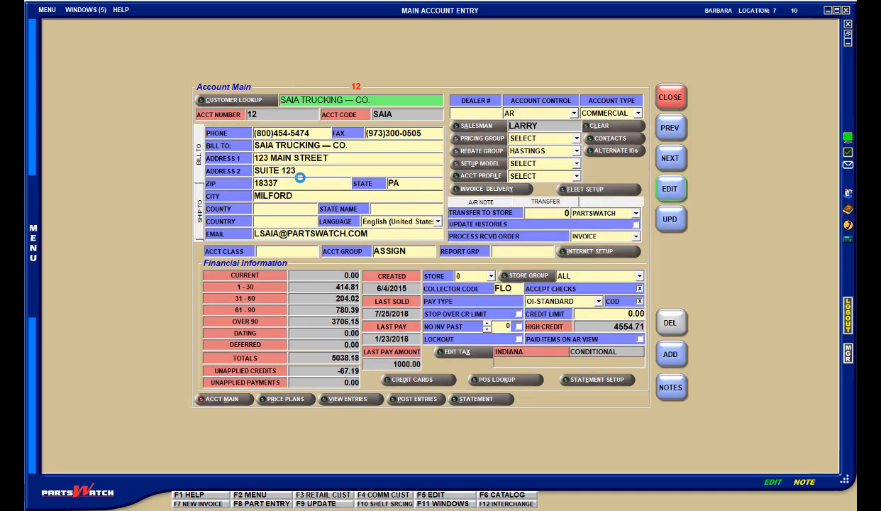
- Review the Branch ID in the account's Saia Trucks ship-to address
{"action": "left_click", "coordinate": [198, 211]}
{"action": "left_click", "coordinate": [310, 233]}
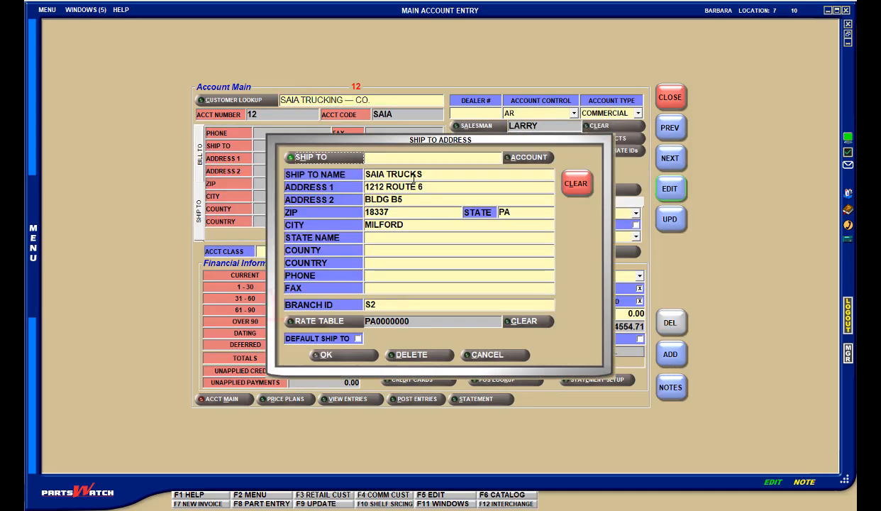
{"action": "left_click", "coordinate": [398, 309]}
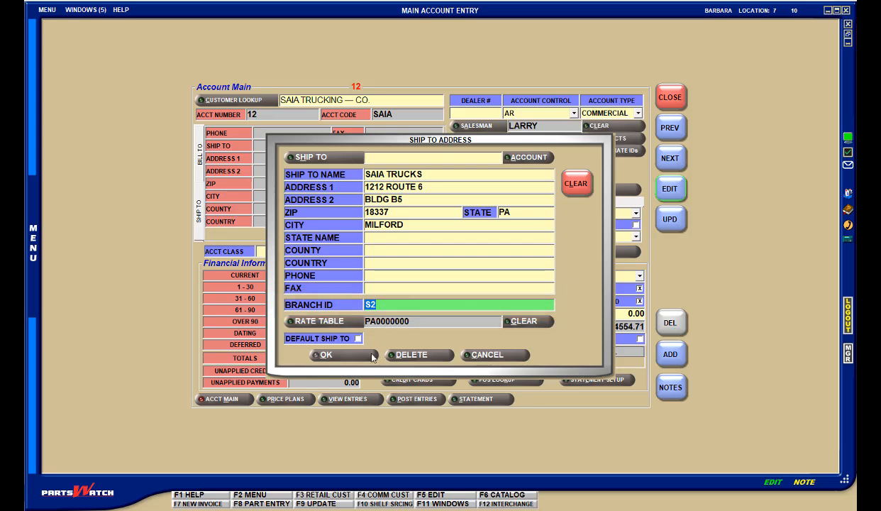
{"action": "left_click", "coordinate": [326, 355]}
- Enable Prompt for Ship To Branch ID in the account's invoice and delivery setup
{"action": "left_click", "coordinate": [495, 188]}
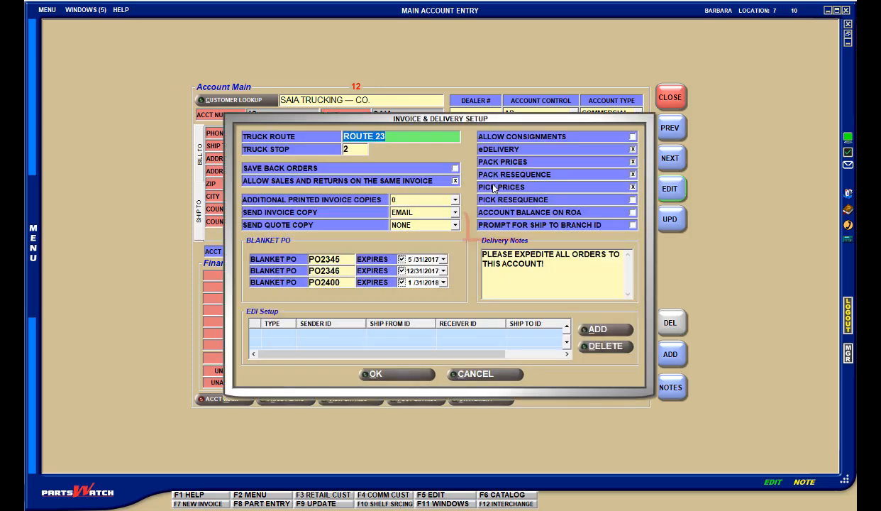
{"action": "left_click", "coordinate": [633, 225]}
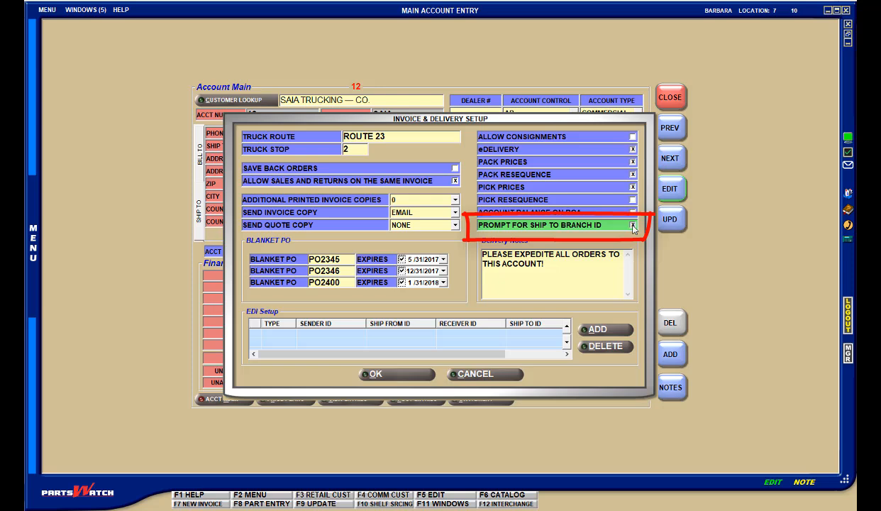
{"action": "left_click", "coordinate": [432, 378]}
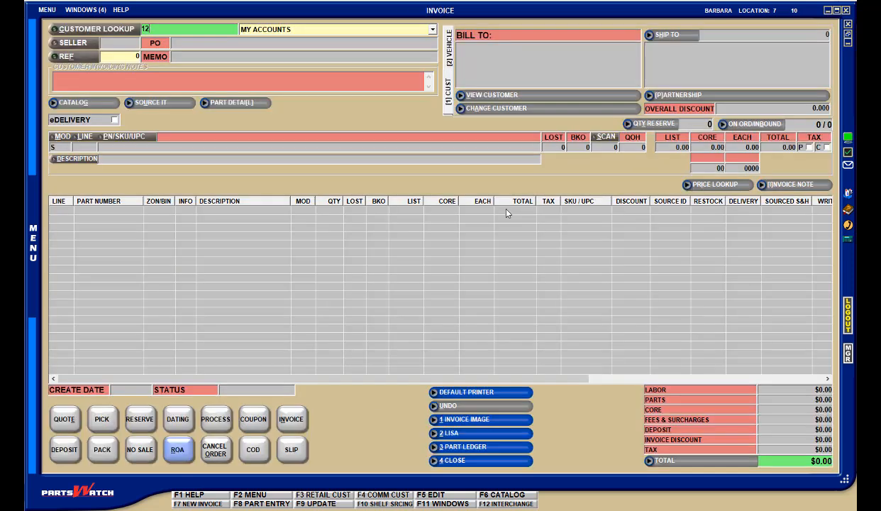
- Start a new invoice for the Saia Trucking account and try S as the ship-to branch ID
{"action": "key", "text": "Return"}
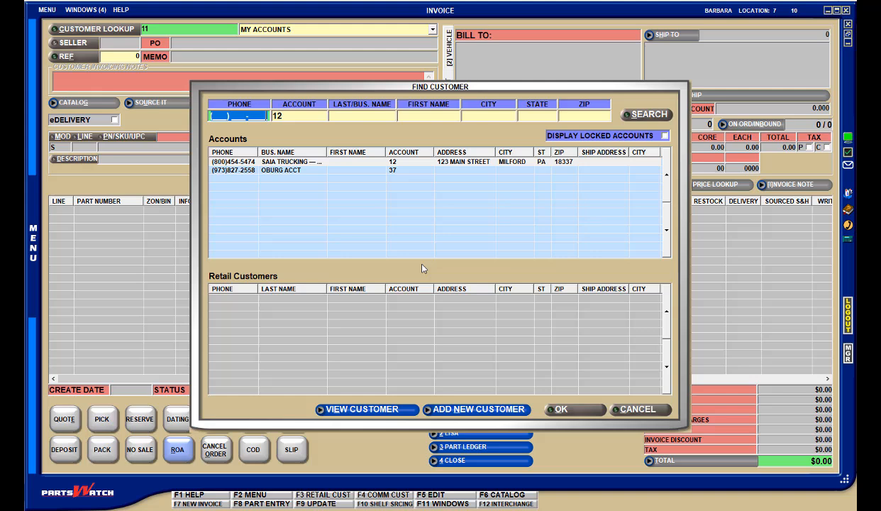
{"action": "double_click", "coordinate": [309, 162]}
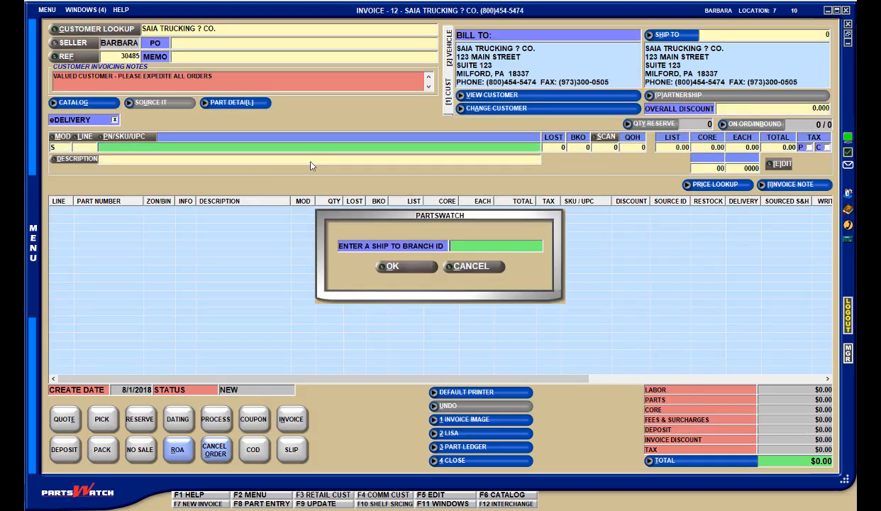
{"action": "type", "text": "S2"}
{"action": "left_click", "coordinate": [504, 264]}
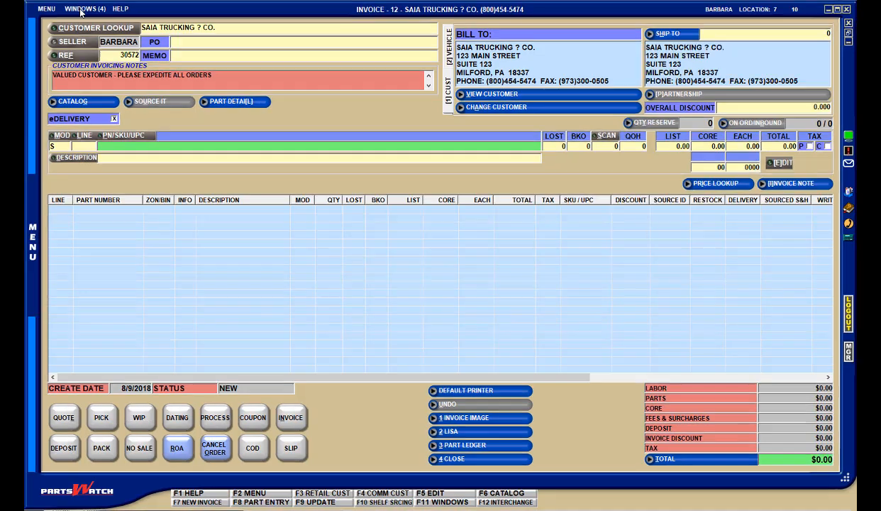
- Add the Ship To Branch ID column to the LISA Transactions Report, save the column settings and display the report
{"action": "left_click", "coordinate": [85, 10]}
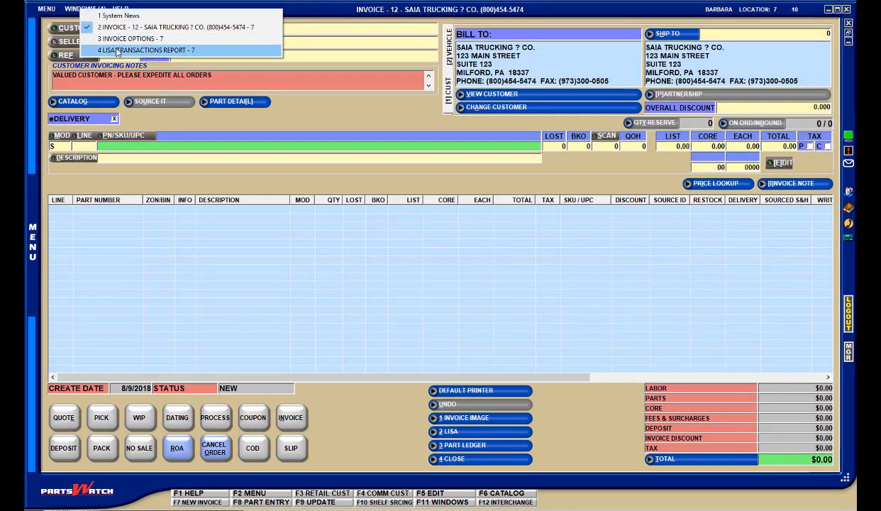
{"action": "left_click", "coordinate": [145, 50]}
{"action": "left_click", "coordinate": [387, 371]}
{"action": "left_click", "coordinate": [240, 362]}
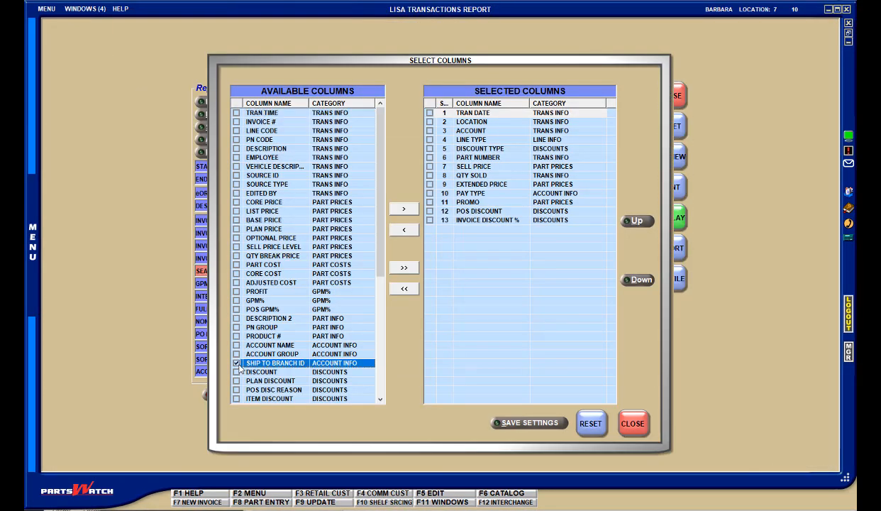
{"action": "left_click", "coordinate": [404, 208]}
{"action": "left_click", "coordinate": [538, 426]}
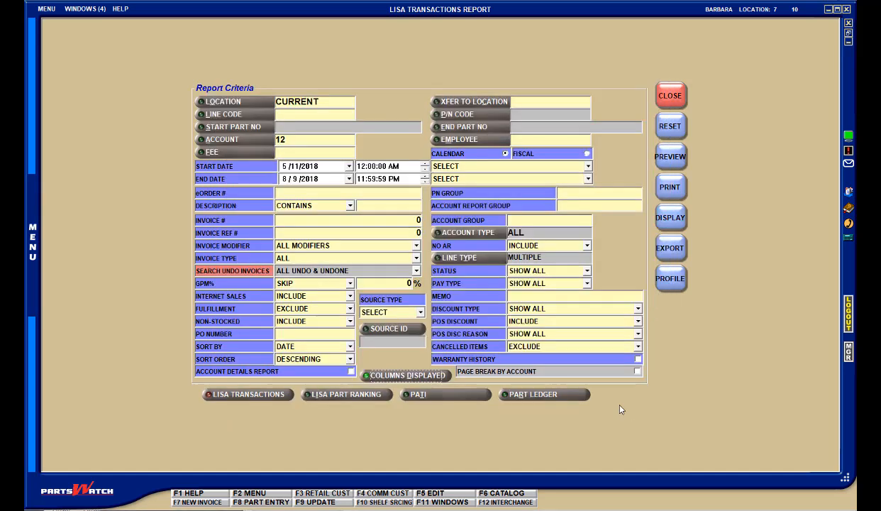
{"action": "left_click", "coordinate": [666, 224]}
{"action": "left_click", "coordinate": [665, 224]}
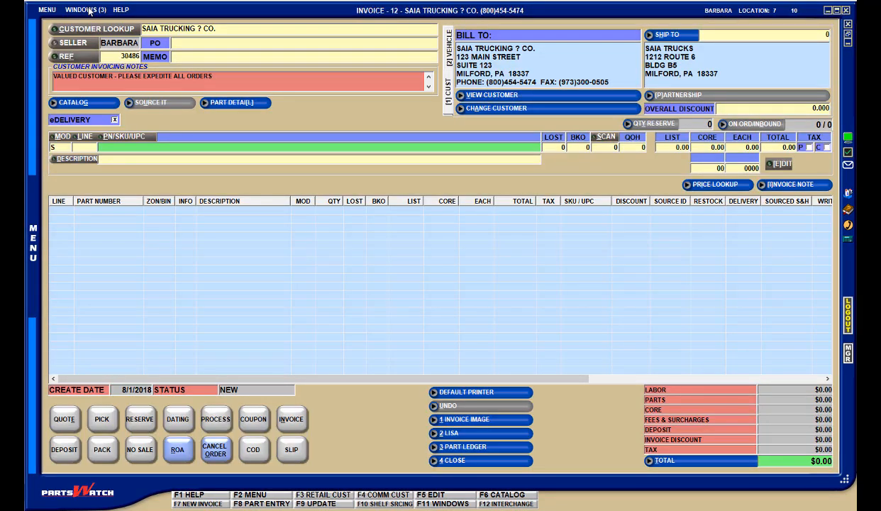
- Review the available choices for POS Default Sell Qty in the standard Invoice Options
{"action": "left_click", "coordinate": [84, 10]}
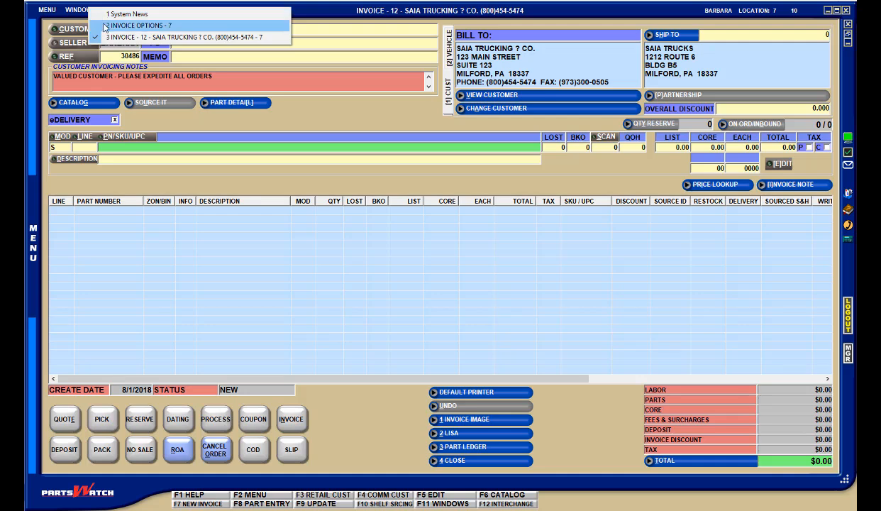
{"action": "left_click", "coordinate": [105, 26]}
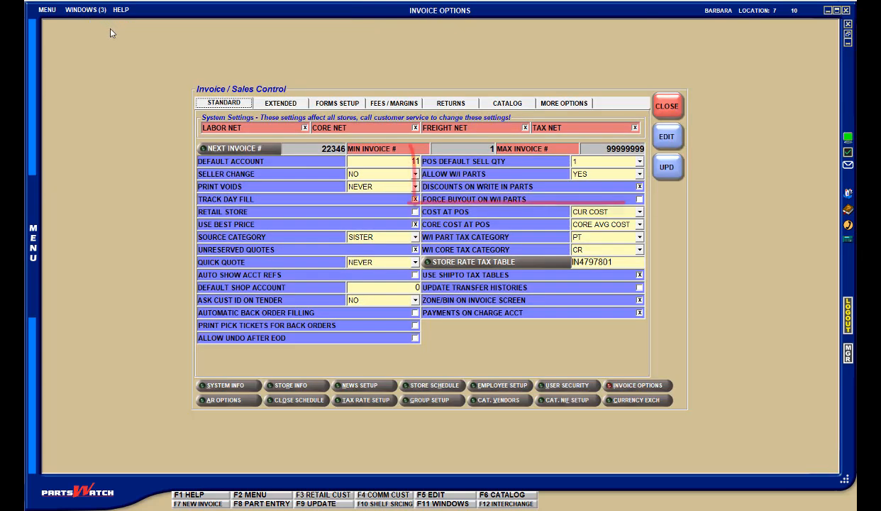
{"action": "left_click", "coordinate": [241, 108]}
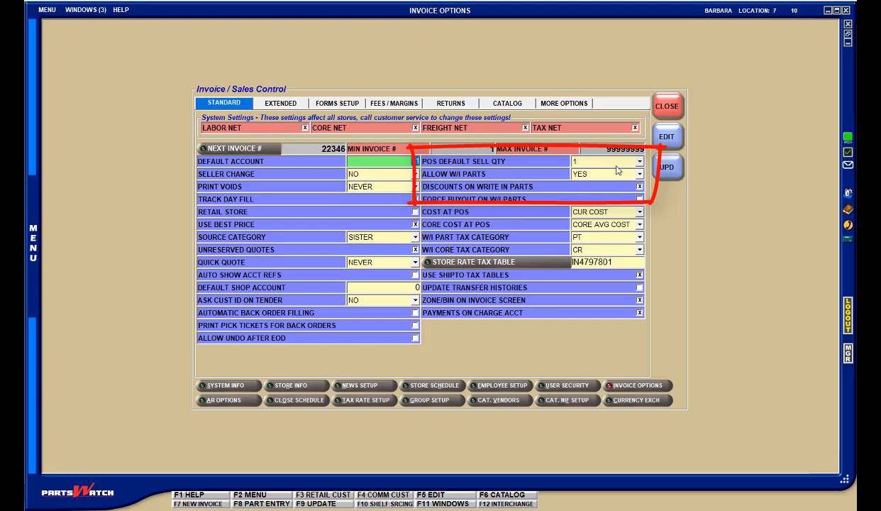
{"action": "left_click", "coordinate": [639, 162]}
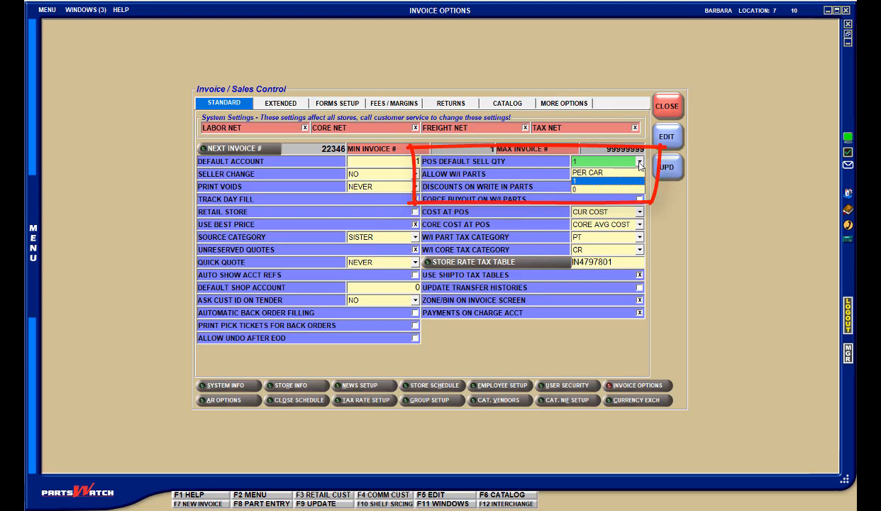
{"action": "left_click", "coordinate": [640, 163]}
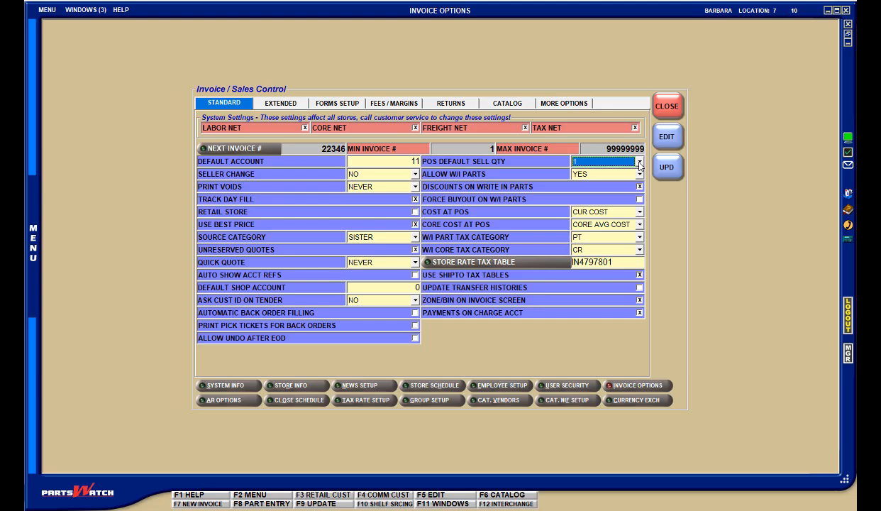
- Review the available choices for Catalog Default Sell Qty in the catalog invoice options
{"action": "left_click", "coordinate": [508, 104]}
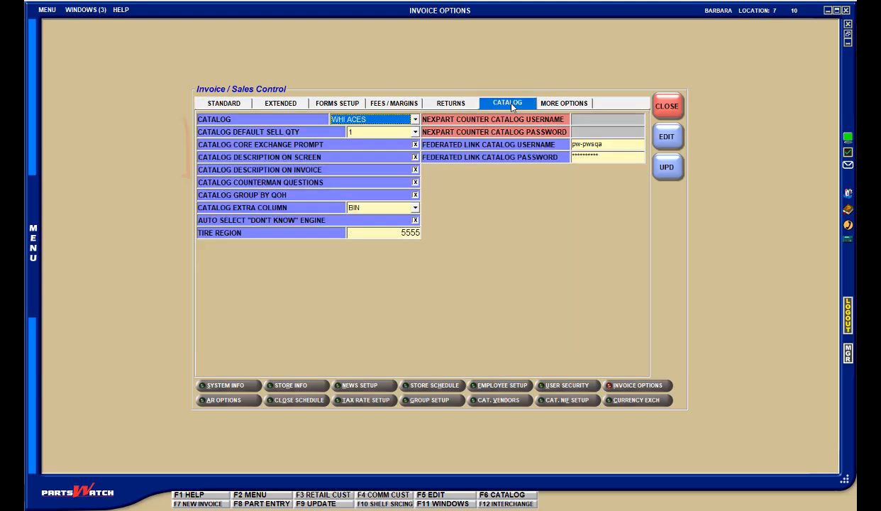
{"action": "left_click", "coordinate": [415, 132]}
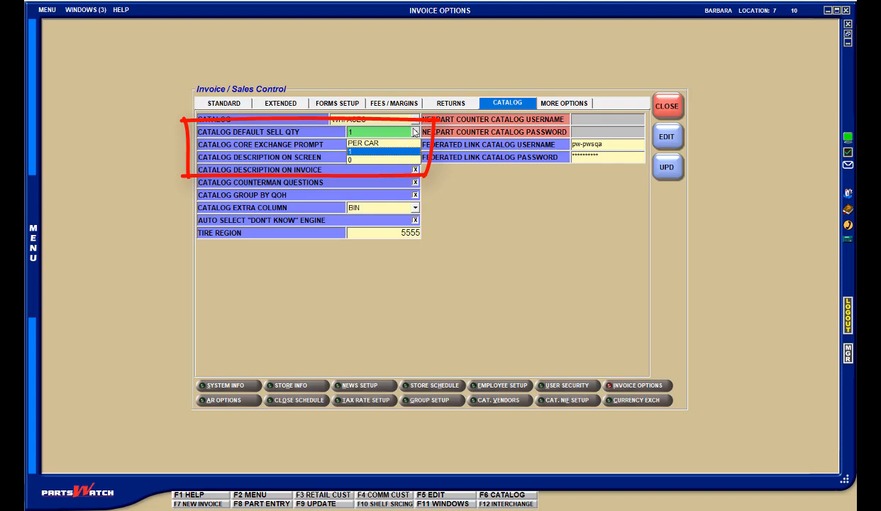
{"action": "left_click", "coordinate": [415, 132]}
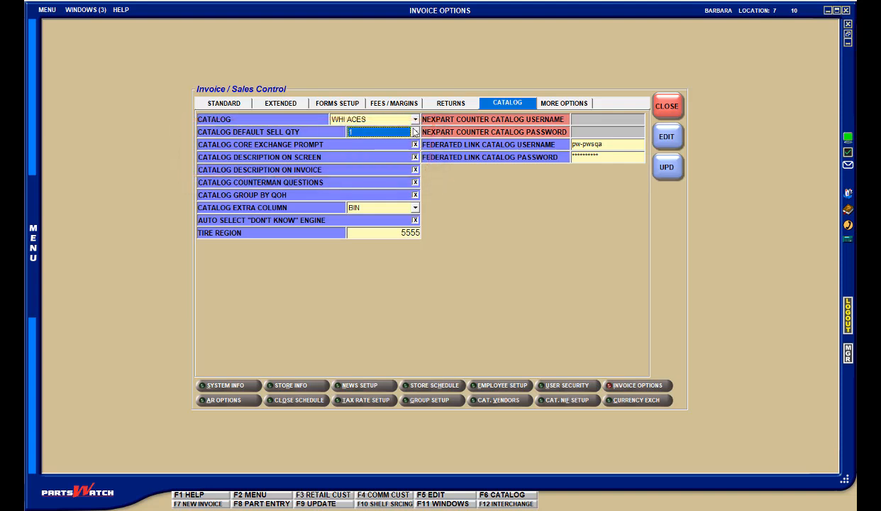
- Try 1 as the Default Return Qty in the returns options and set it back to Eligible Rtn Qty
{"action": "left_click", "coordinate": [454, 107]}
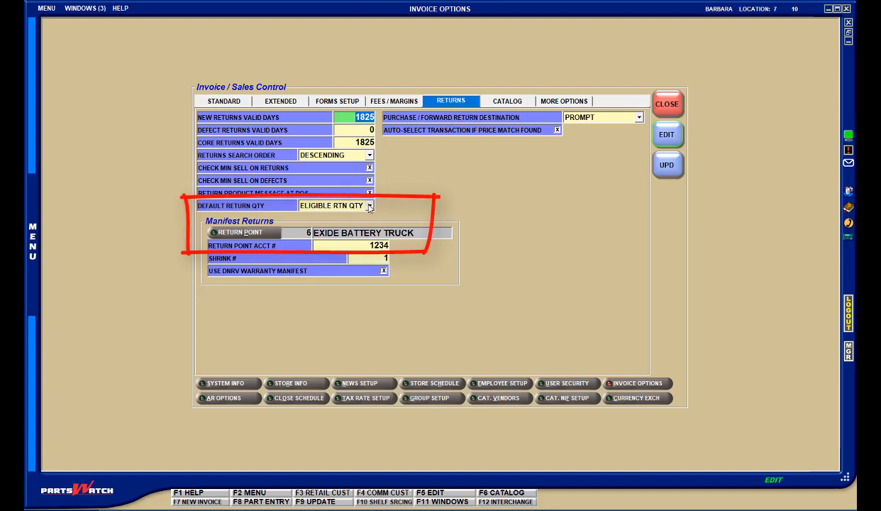
{"action": "left_click", "coordinate": [369, 206]}
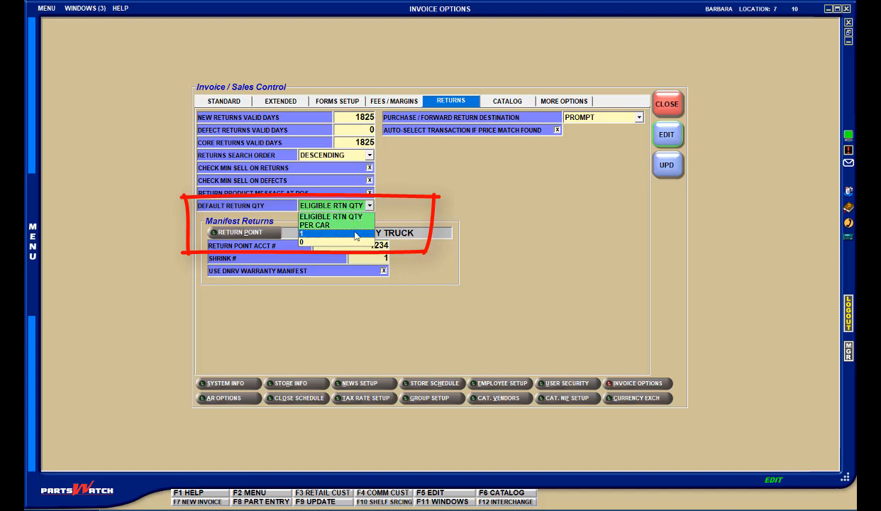
{"action": "left_click", "coordinate": [355, 234]}
{"action": "left_click", "coordinate": [369, 205]}
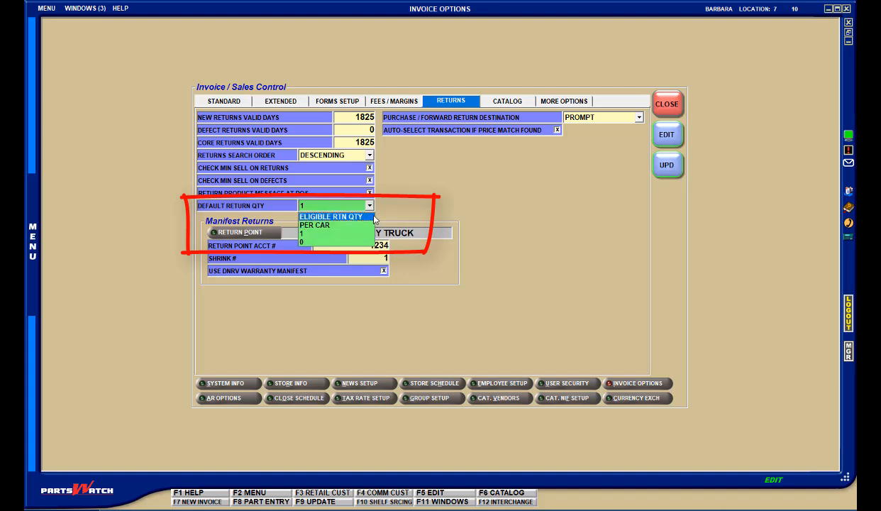
{"action": "left_click", "coordinate": [372, 217]}
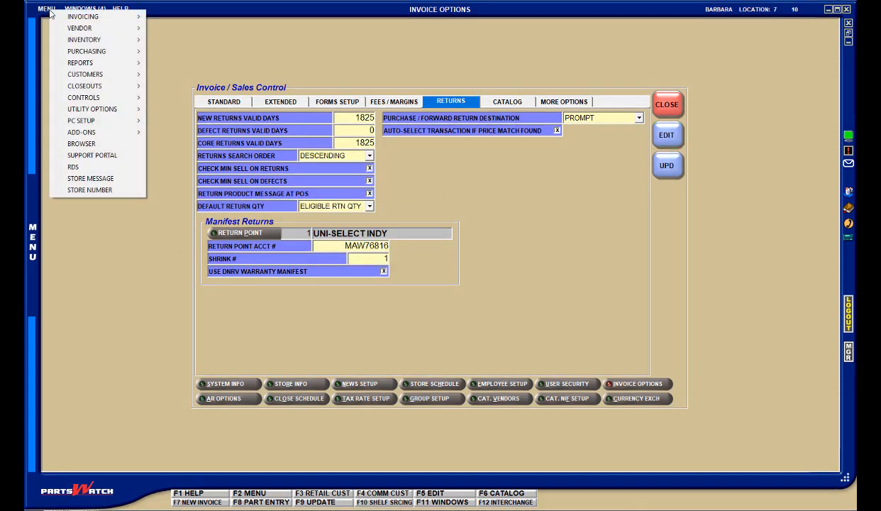
- Open the system User Security setup and look through the Administrator plan's unapplied and applied restrictions for the Invoicing Screen
{"action": "mouse_move", "coordinate": [105, 99]}
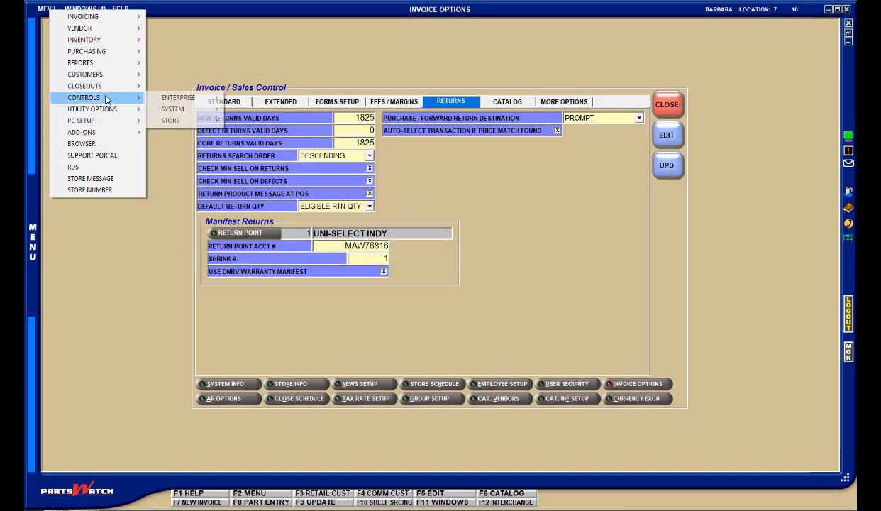
{"action": "mouse_move", "coordinate": [177, 109]}
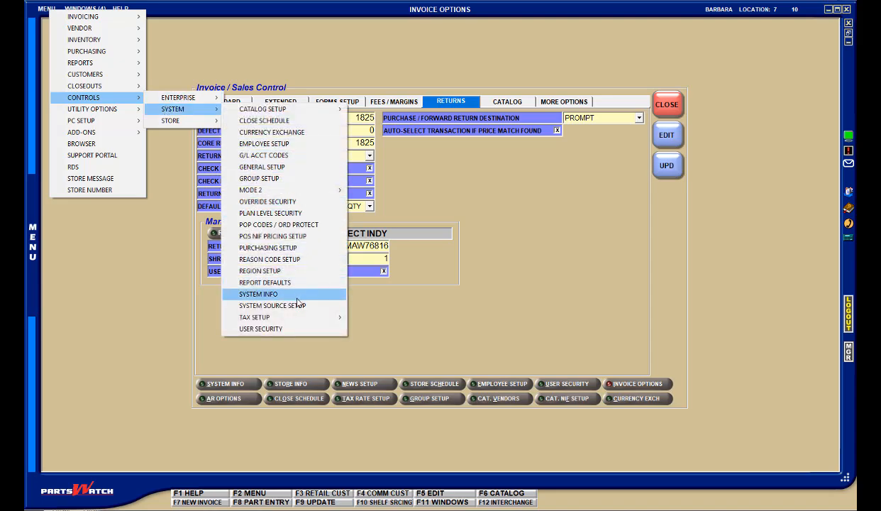
{"action": "left_click", "coordinate": [274, 328]}
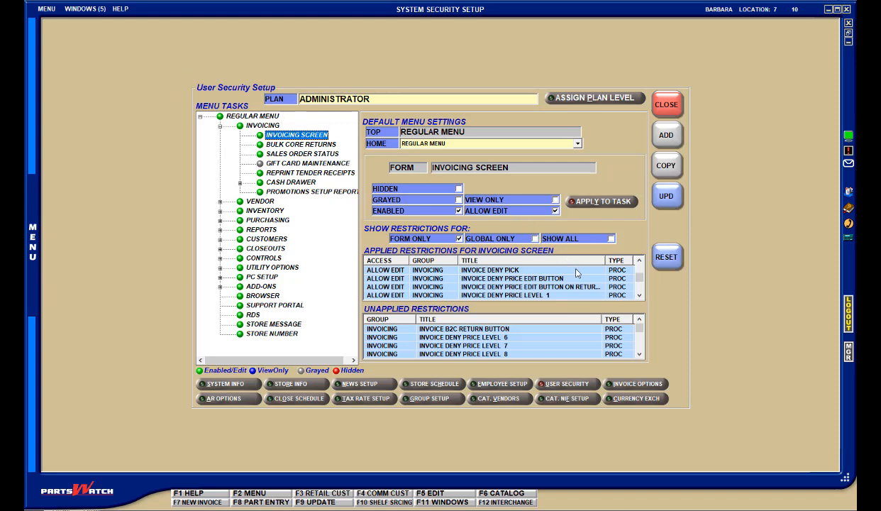
{"action": "left_click", "coordinate": [641, 355]}
{"action": "left_click", "coordinate": [640, 355]}
{"action": "left_click", "coordinate": [640, 354]}
{"action": "left_click", "coordinate": [640, 355]}
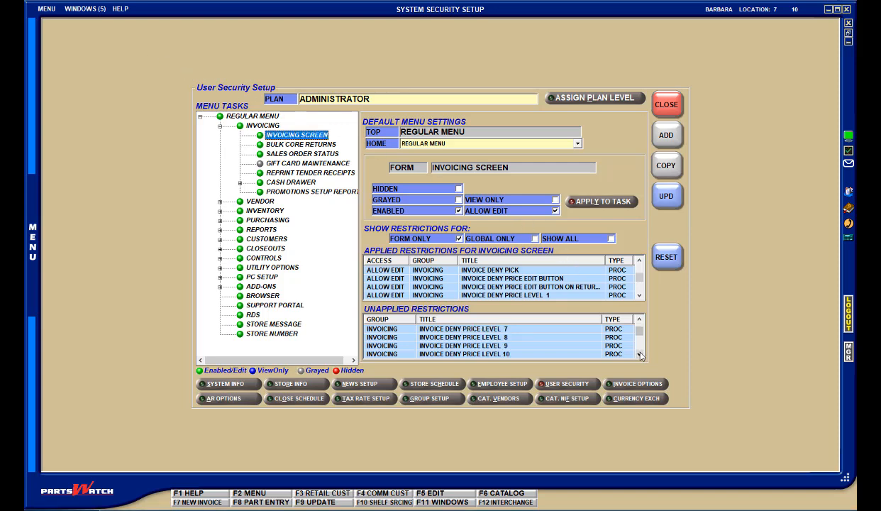
{"action": "left_click", "coordinate": [640, 355]}
{"action": "left_click", "coordinate": [641, 355]}
{"action": "left_click", "coordinate": [640, 354]}
{"action": "left_click", "coordinate": [640, 355]}
{"action": "left_click", "coordinate": [640, 355]}
{"action": "left_click", "coordinate": [640, 354]}
{"action": "left_click", "coordinate": [640, 355]}
{"action": "left_click", "coordinate": [640, 355]}
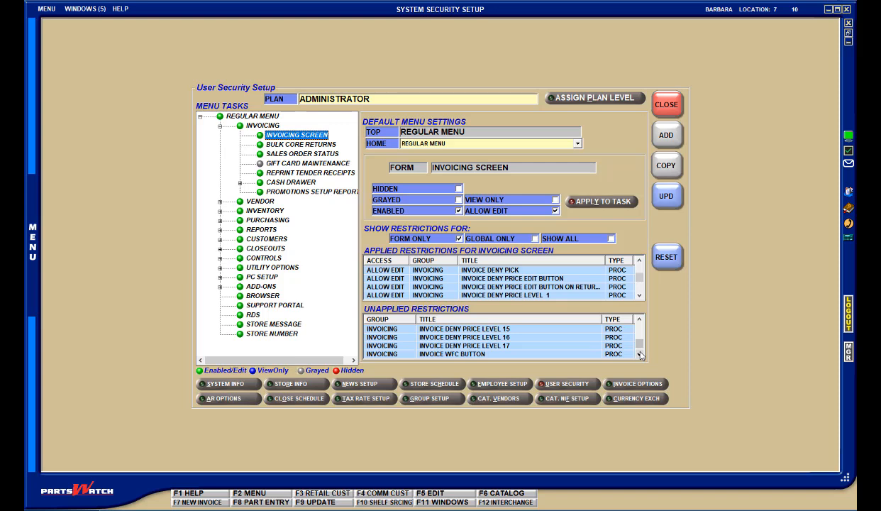
{"action": "left_click", "coordinate": [639, 295]}
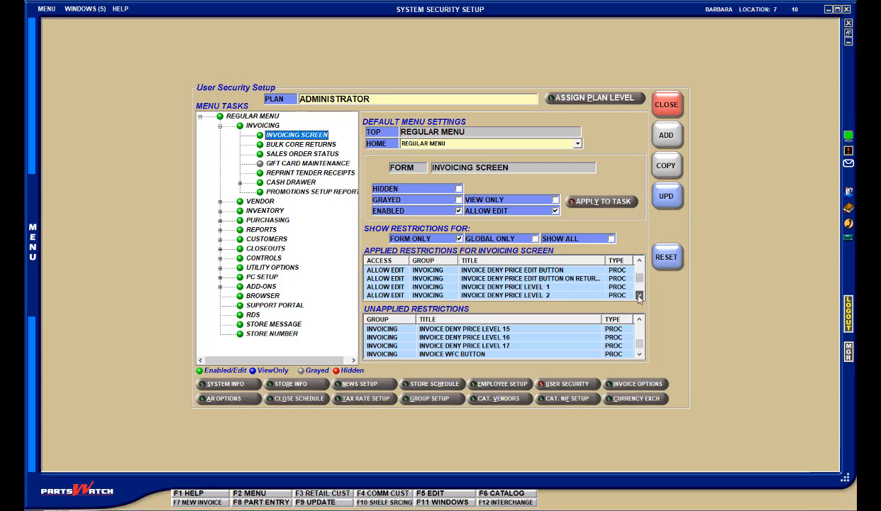
{"action": "left_click", "coordinate": [639, 295]}
{"action": "left_click", "coordinate": [639, 295]}
{"action": "left_click", "coordinate": [639, 296]}
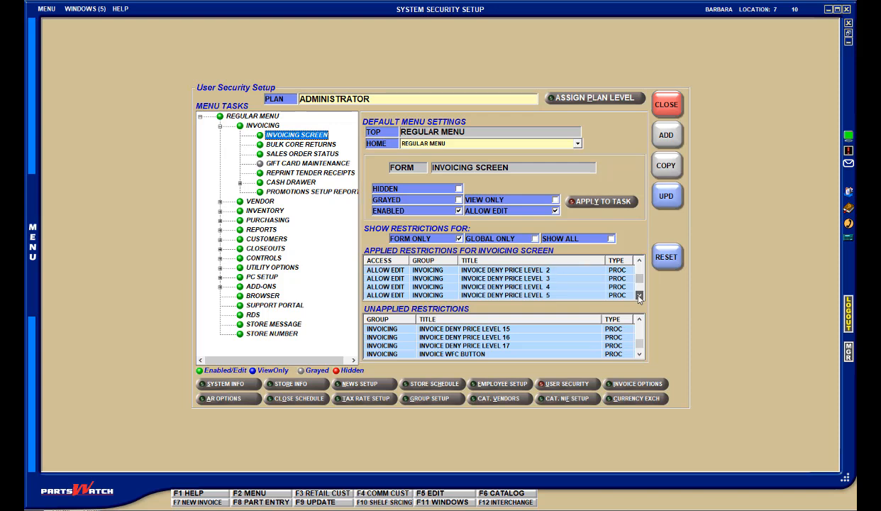
- Open Override Security for the Administrator plan and review the Price Change task under Manager Approval Popup
{"action": "left_click", "coordinate": [47, 8]}
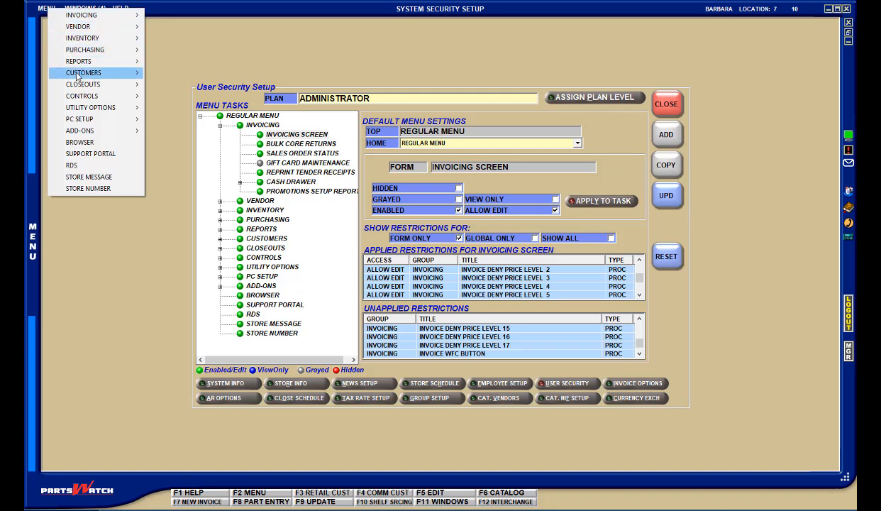
{"action": "mouse_move", "coordinate": [85, 96]}
{"action": "left_click", "coordinate": [181, 88]}
{"action": "left_click", "coordinate": [208, 136]}
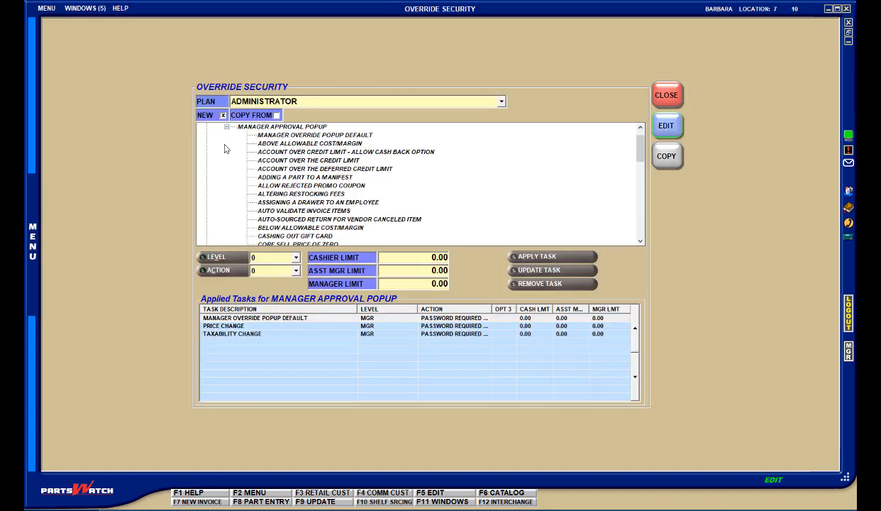
{"action": "scroll", "coordinate": [623, 168], "scroll_direction": "down", "scroll_amount": 6}
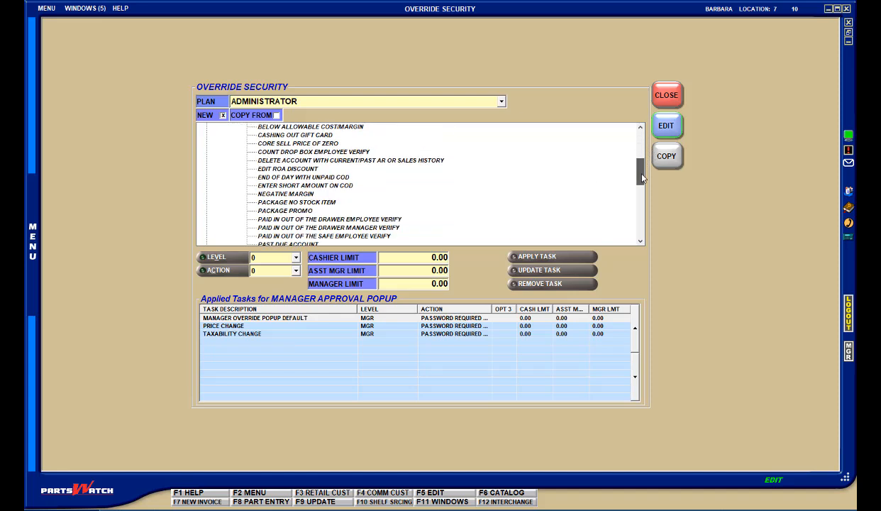
{"action": "left_click", "coordinate": [284, 211]}
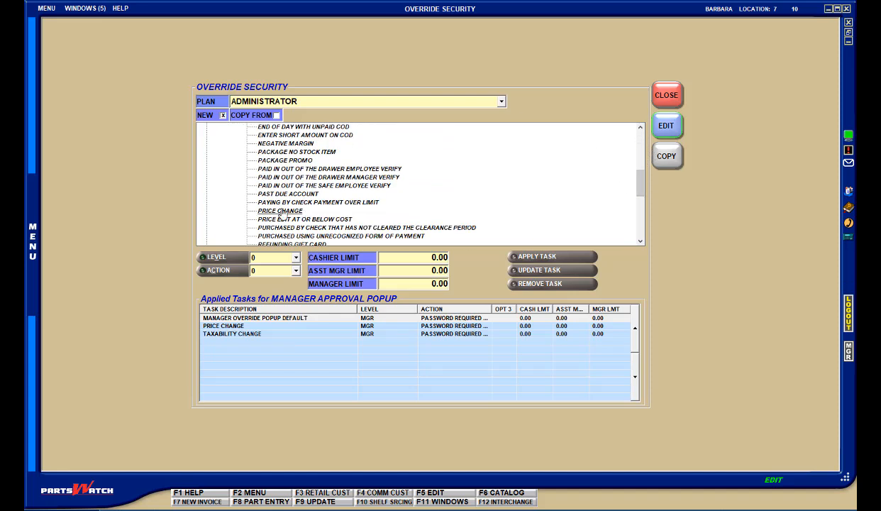
{"action": "left_click", "coordinate": [225, 327]}
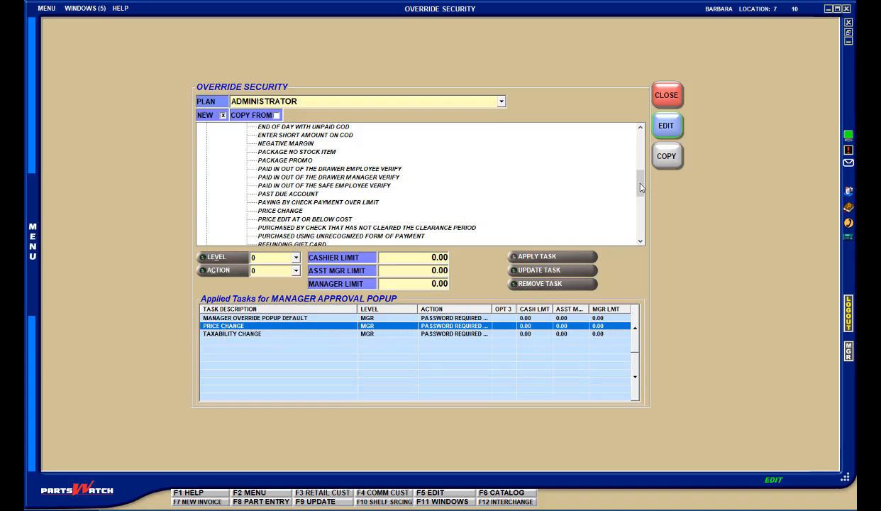
- Locate the Taxability Change task under Manager Approval Popup and review its applied entry
{"action": "left_click_drag", "start_coordinate": [641, 186], "coordinate": [621, 223]}
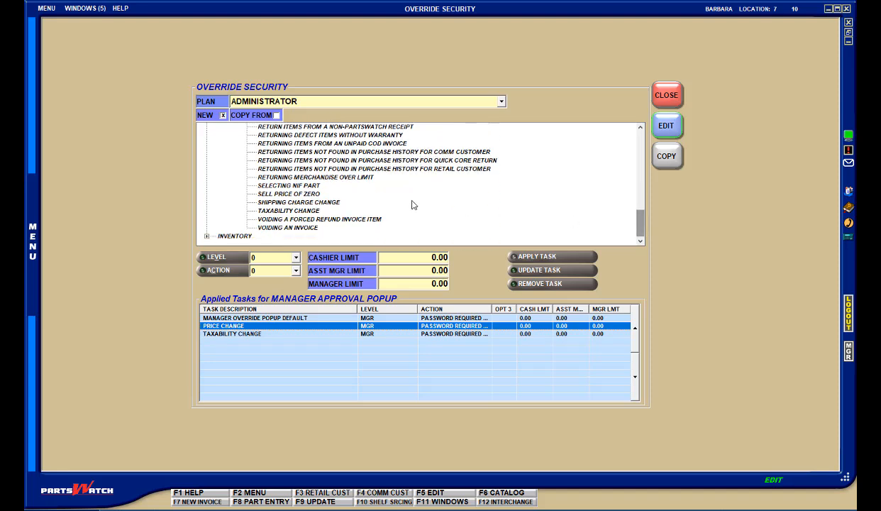
{"action": "left_click", "coordinate": [314, 210]}
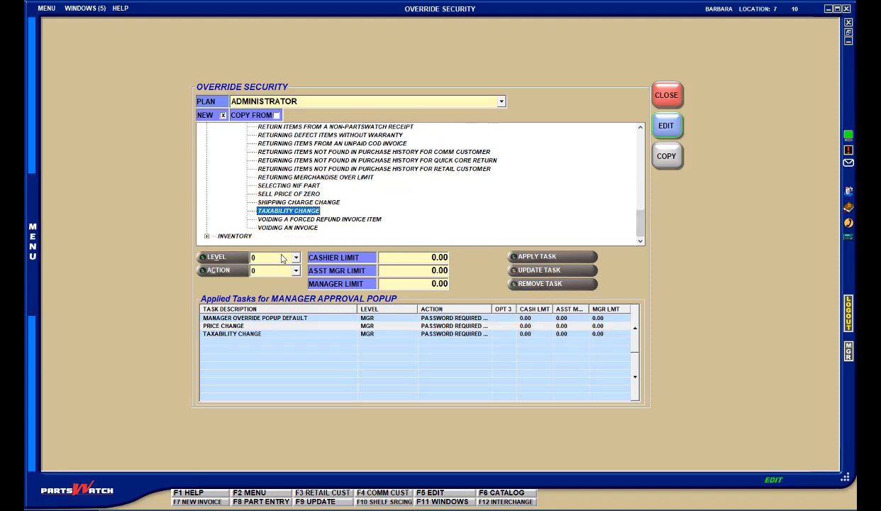
{"action": "left_click", "coordinate": [248, 335]}
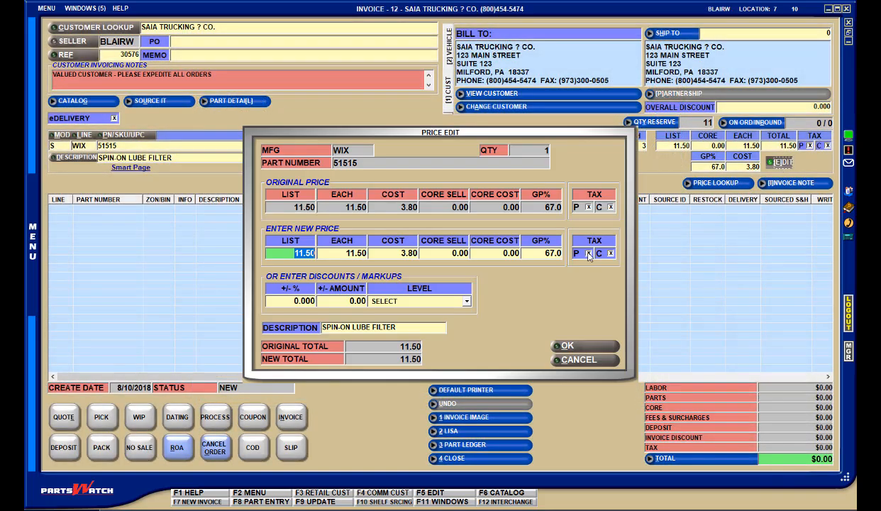
- Remove the part tax from WIX 51515 in the price edit and authorize the taxability change with the manager's approval code
{"action": "left_click", "coordinate": [588, 253]}
{"action": "left_click", "coordinate": [568, 346]}
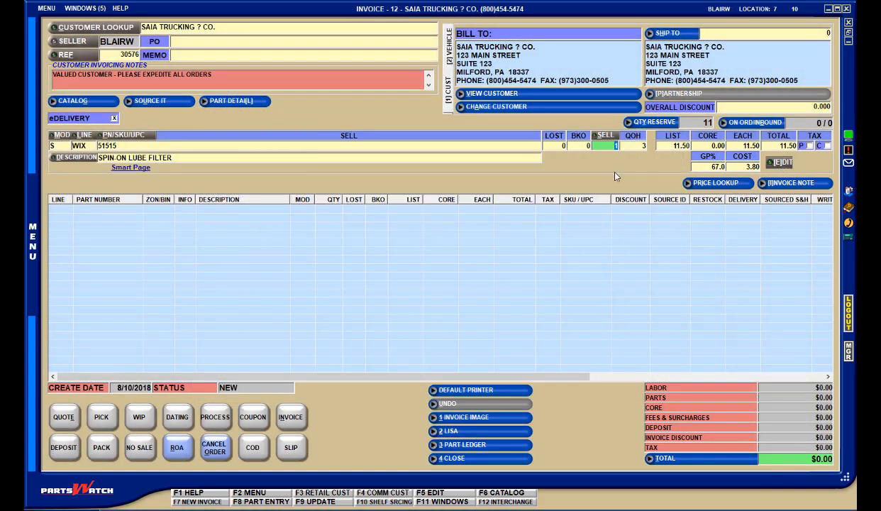
{"action": "left_click", "coordinate": [605, 136]}
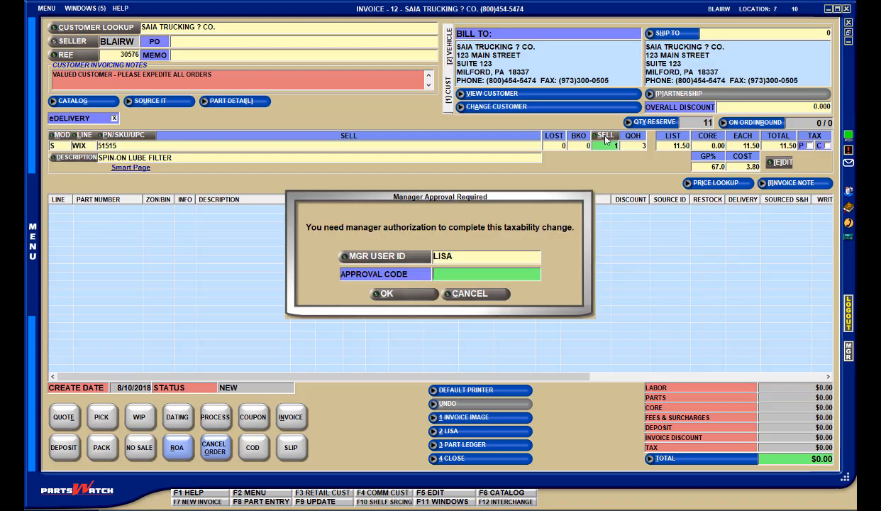
{"action": "type", "text": "1"}
{"action": "key", "text": "Return"}
- Return to Invoice Options and open the extended invoice settings
{"action": "left_click", "coordinate": [84, 10]}
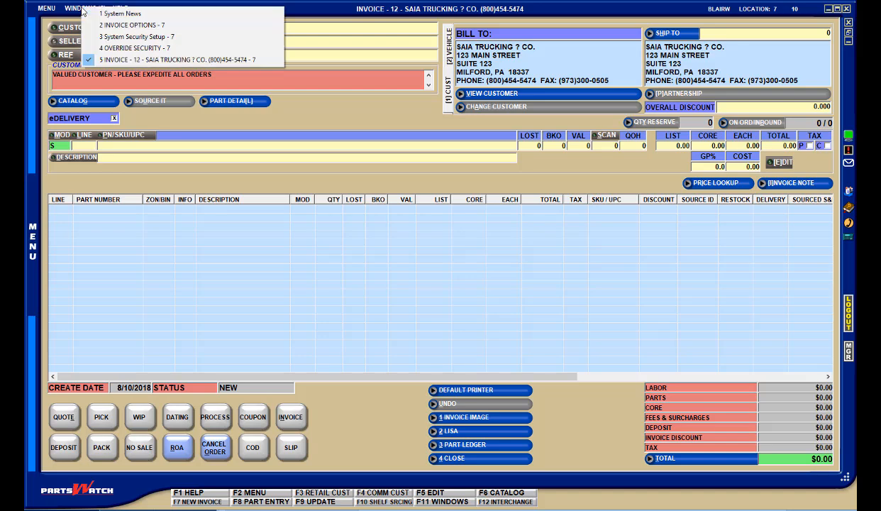
{"action": "left_click", "coordinate": [106, 25]}
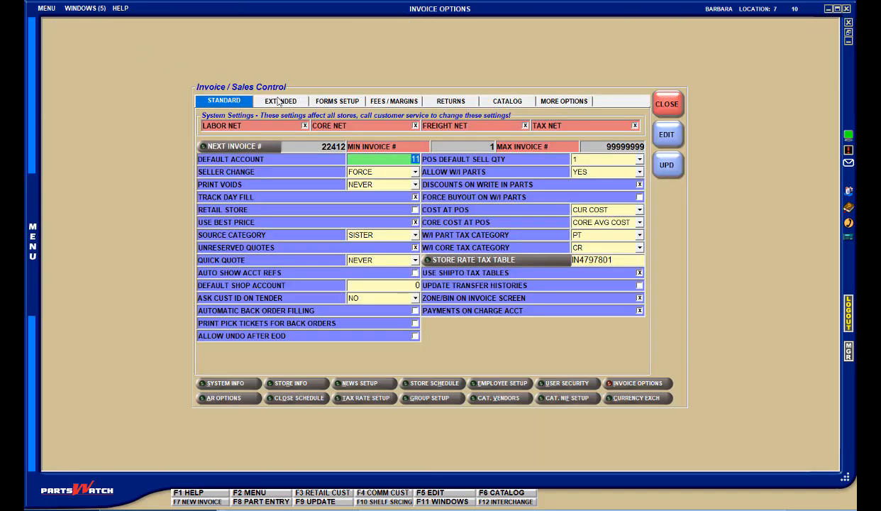
{"action": "left_click", "coordinate": [279, 102]}
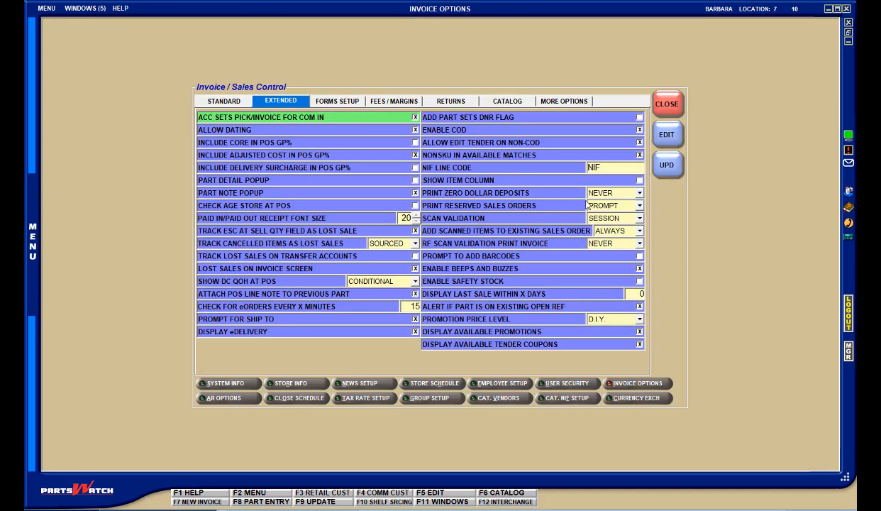
- Review the Scan Validation choices in the extended invoice settings, and add part WIX 51515 to the SAIA Trucking invoice
{"action": "left_click", "coordinate": [640, 218]}
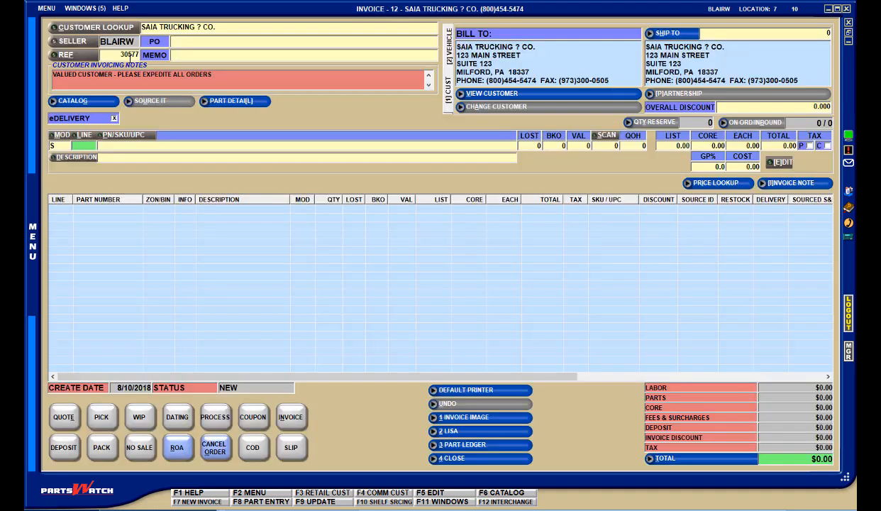
{"action": "type", "text": "WIX"}
{"action": "key", "text": "Tab"}
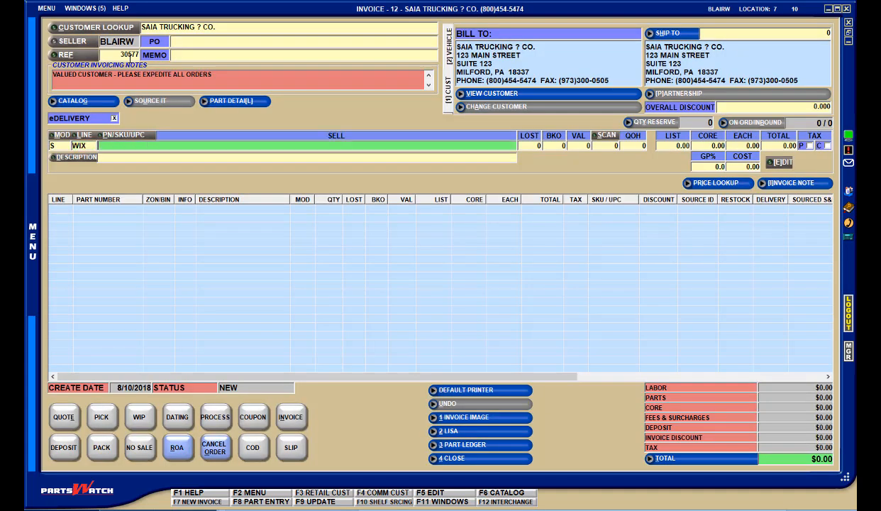
{"action": "type", "text": "51515"}
{"action": "key", "text": "Return"}
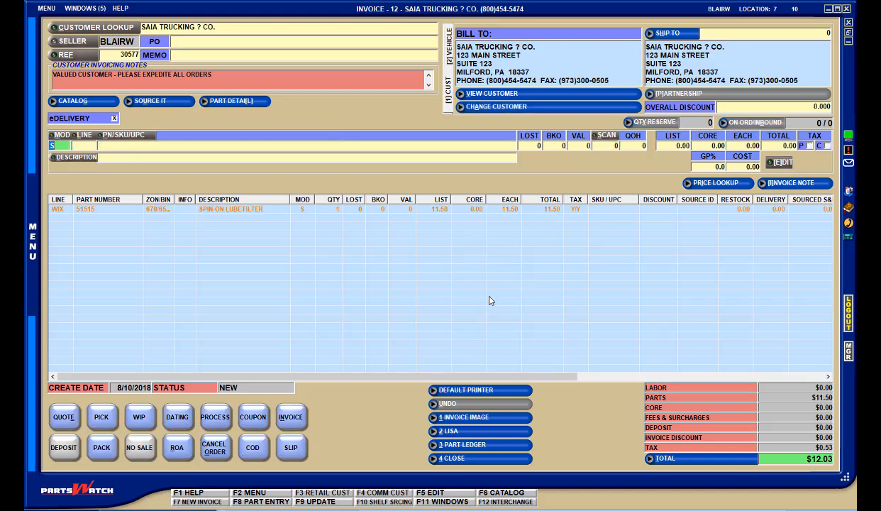
- Return to Override Security and locate the Auto Validate Invoice Items task under Manager Approval Popup in General Popup
{"action": "left_click", "coordinate": [85, 8]}
{"action": "left_click", "coordinate": [117, 48]}
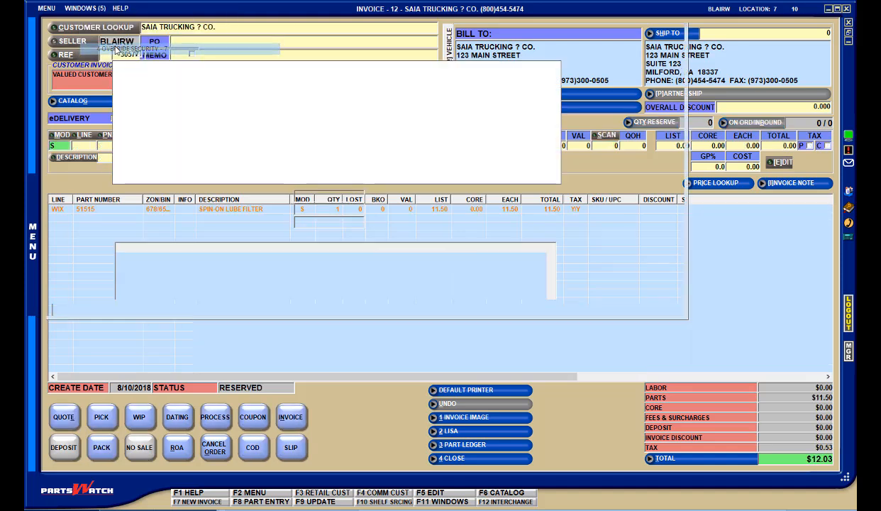
{"action": "left_click", "coordinate": [206, 134]}
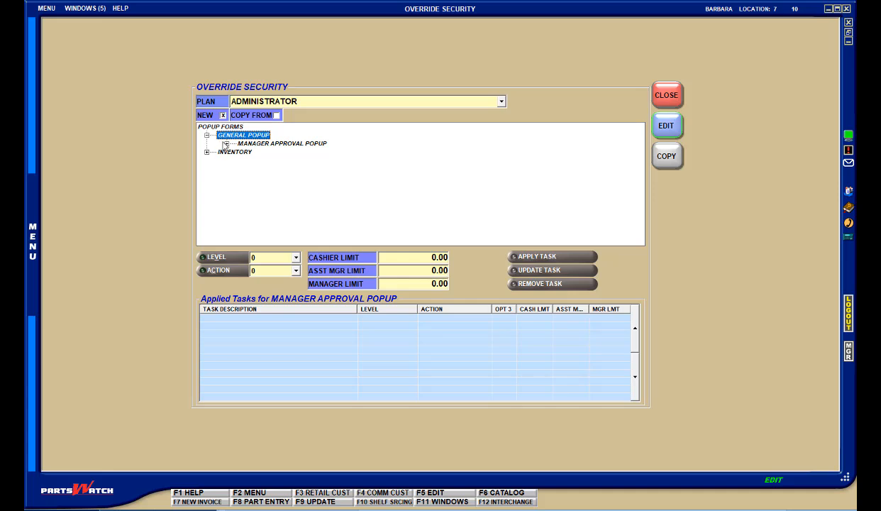
{"action": "left_click", "coordinate": [226, 144]}
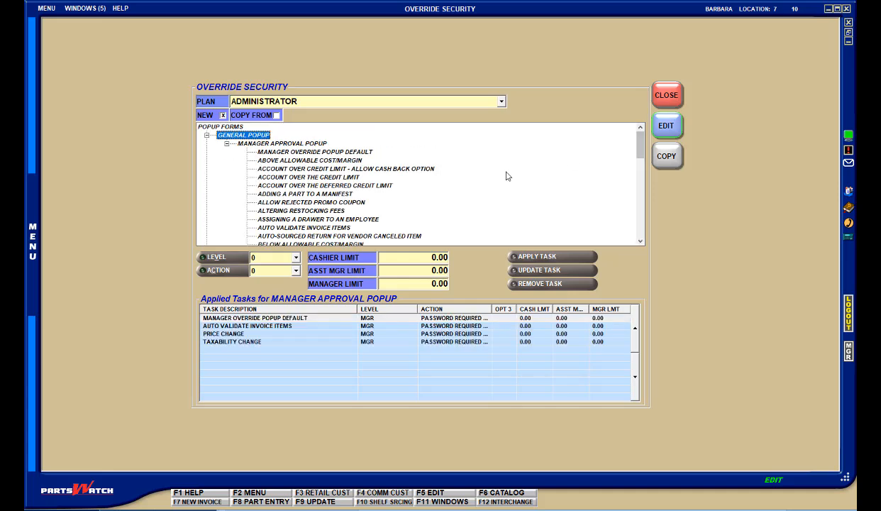
{"action": "left_click", "coordinate": [327, 228]}
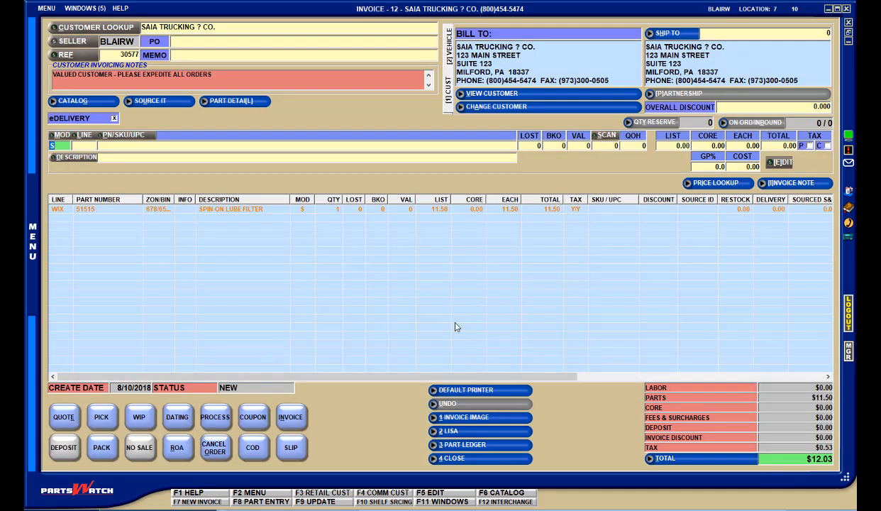
- Process the invoice as a slip, authorizing automatic item validation with the manager's approval code, and cancel out of the payment options
{"action": "left_click", "coordinate": [290, 452]}
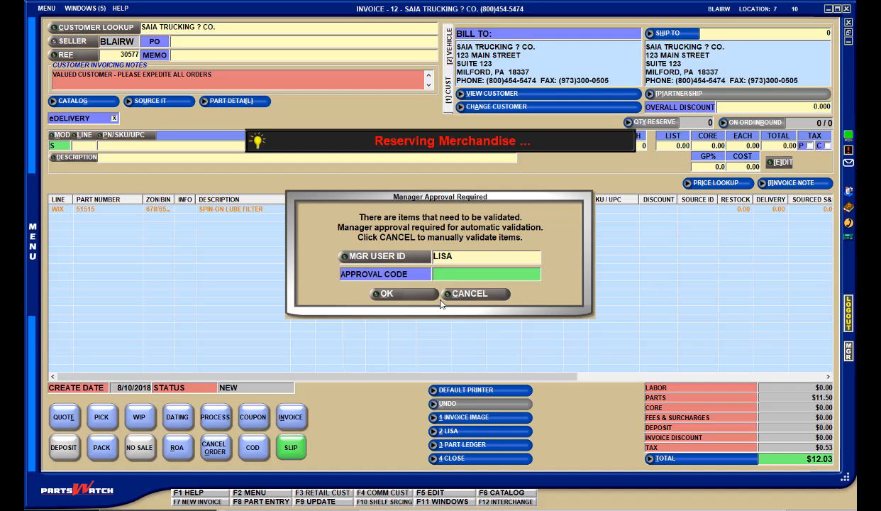
{"action": "type", "text": "****"}
{"action": "key", "text": "Return"}
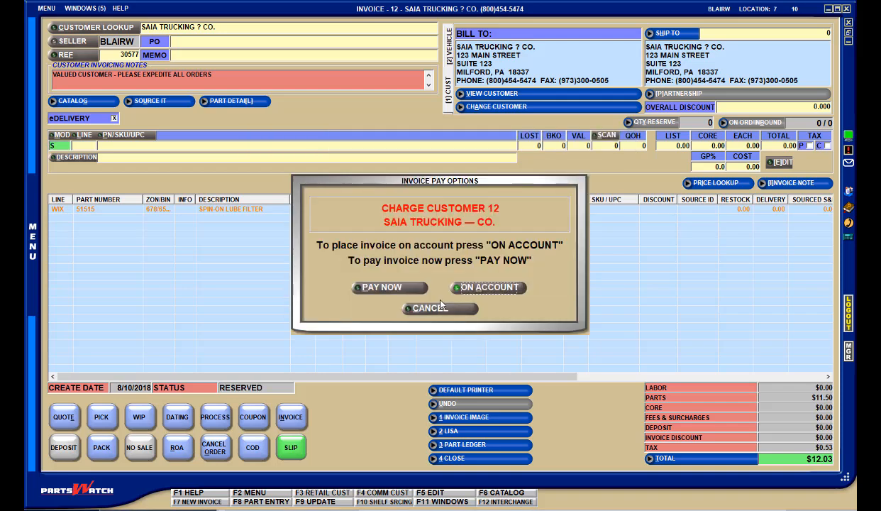
{"action": "left_click", "coordinate": [434, 308]}
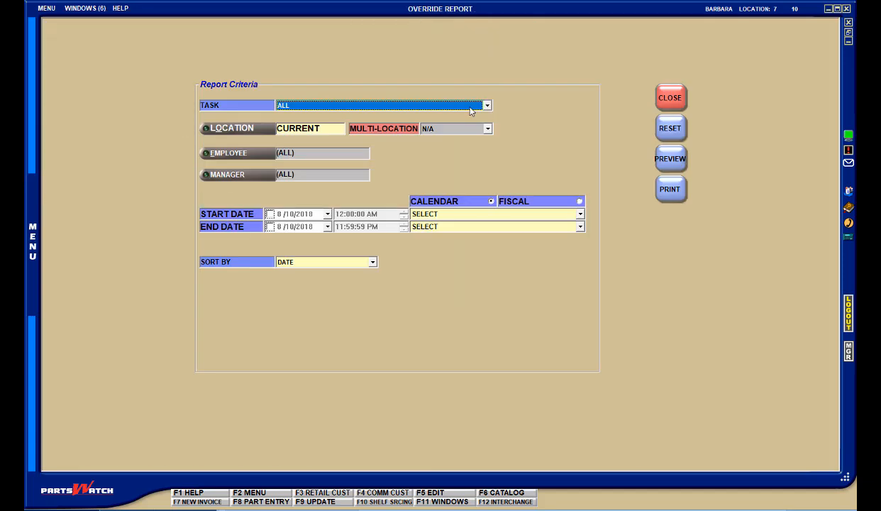
- Preview the Override Report for the Auto Validate Invoice Items task
{"action": "left_click", "coordinate": [487, 106]}
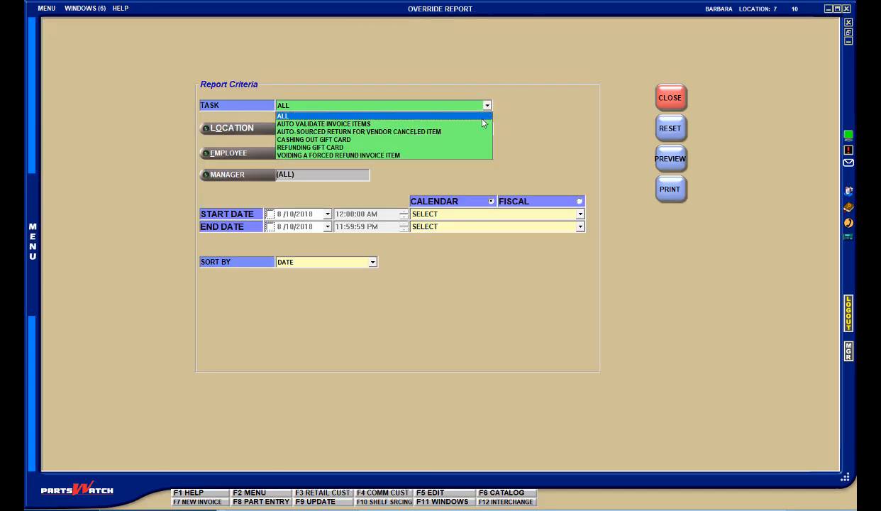
{"action": "left_click", "coordinate": [476, 124]}
{"action": "left_click", "coordinate": [683, 165]}
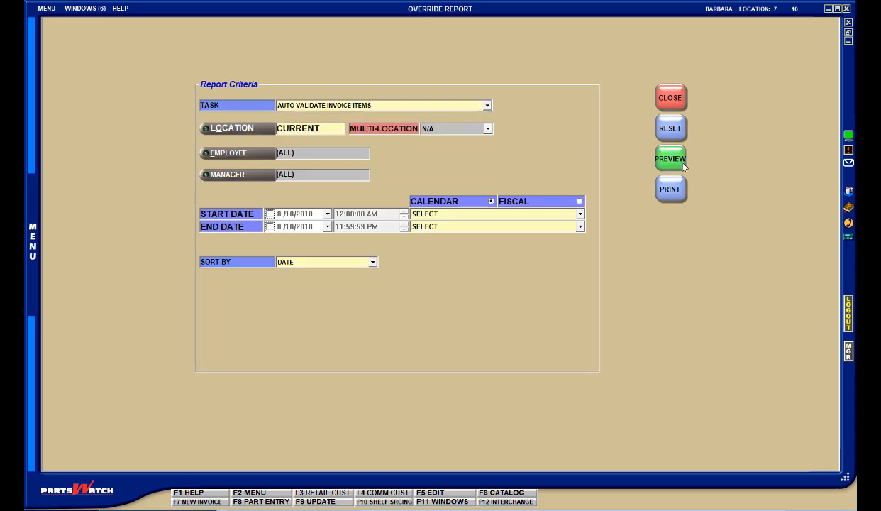